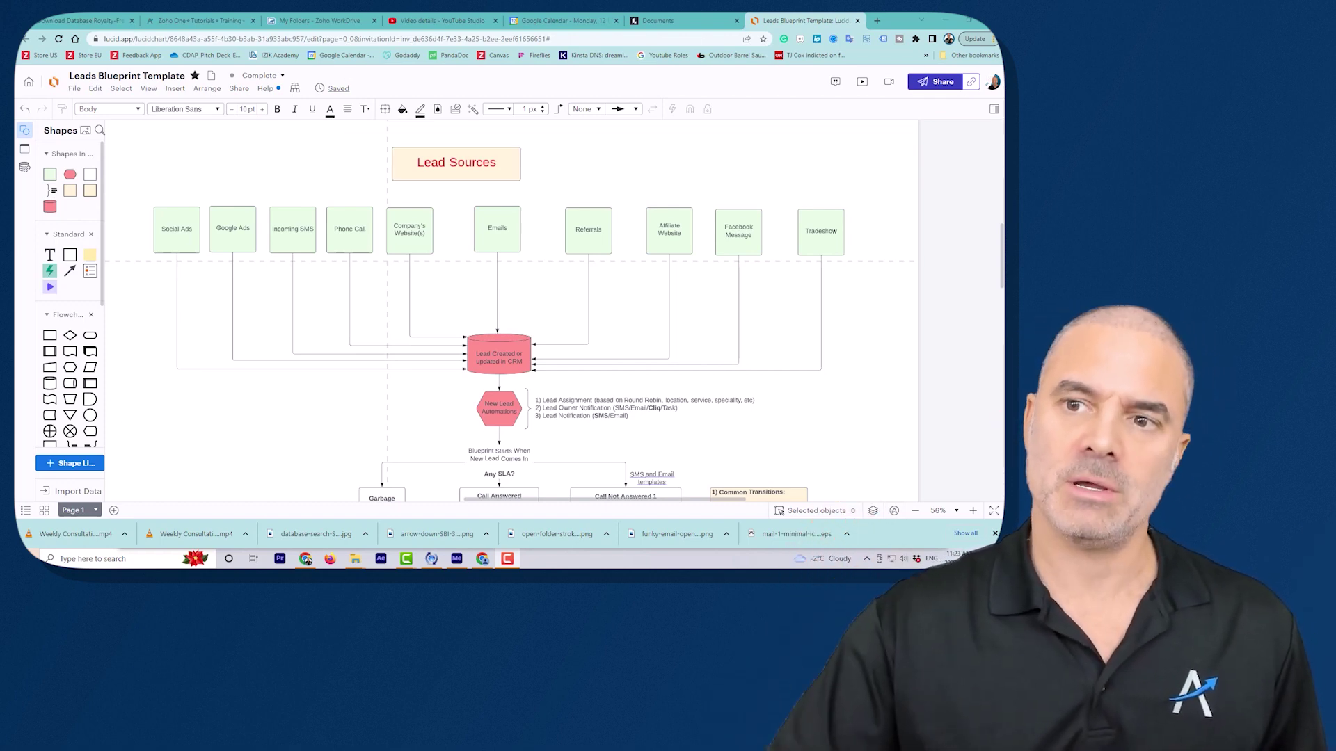
# - Complete the 'I'm not a robot' reCAPTCHA check on the filled-in Contact Me form
pyautogui.click(501, 354)
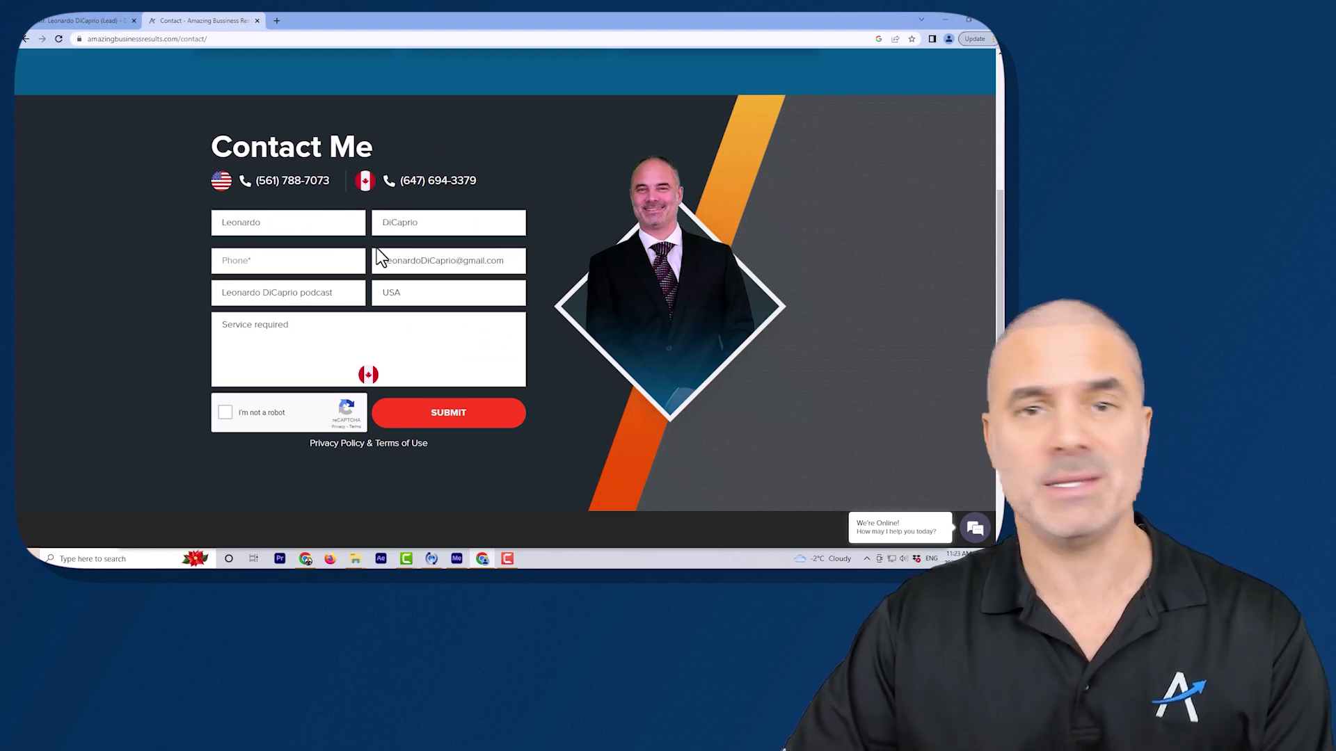
pyautogui.click(267, 411)
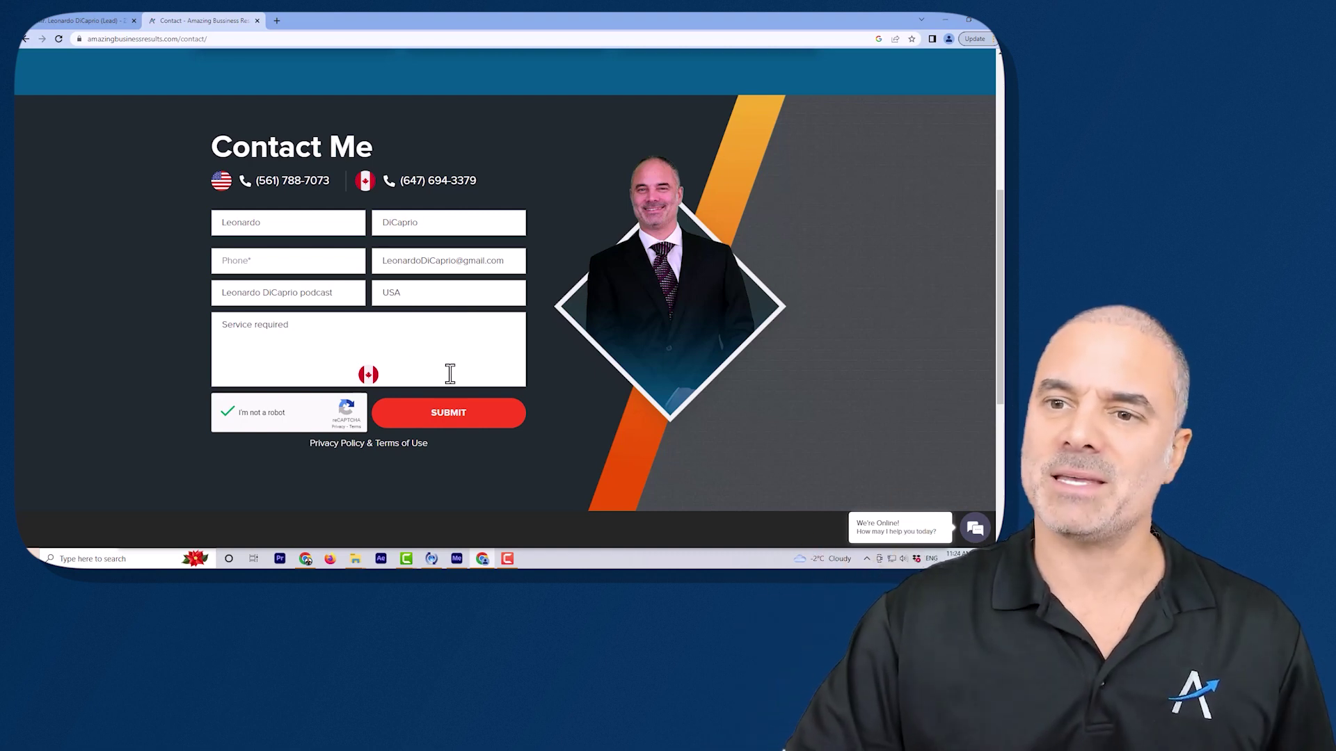
# - Submit the contact form as a new lead, then view Zoho CRM's All Leads list of ten records
pyautogui.click(443, 417)
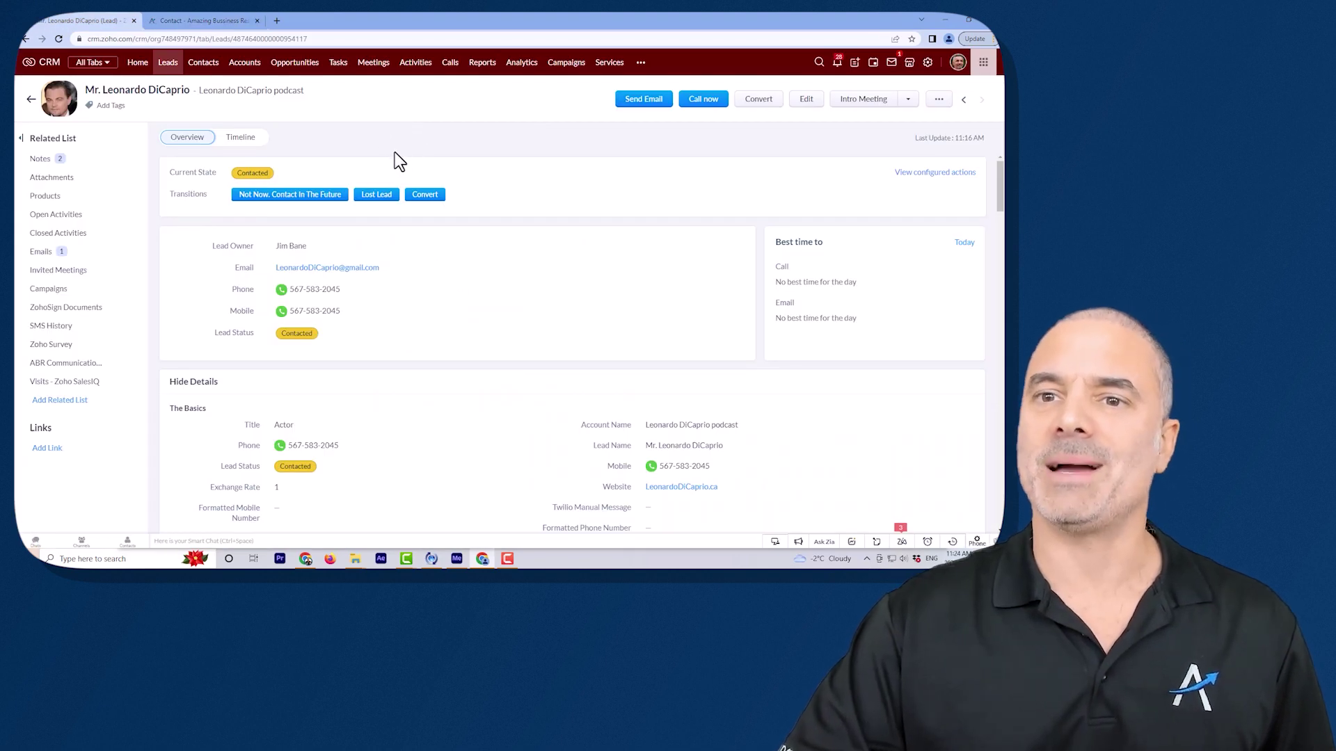
pyautogui.click(169, 64)
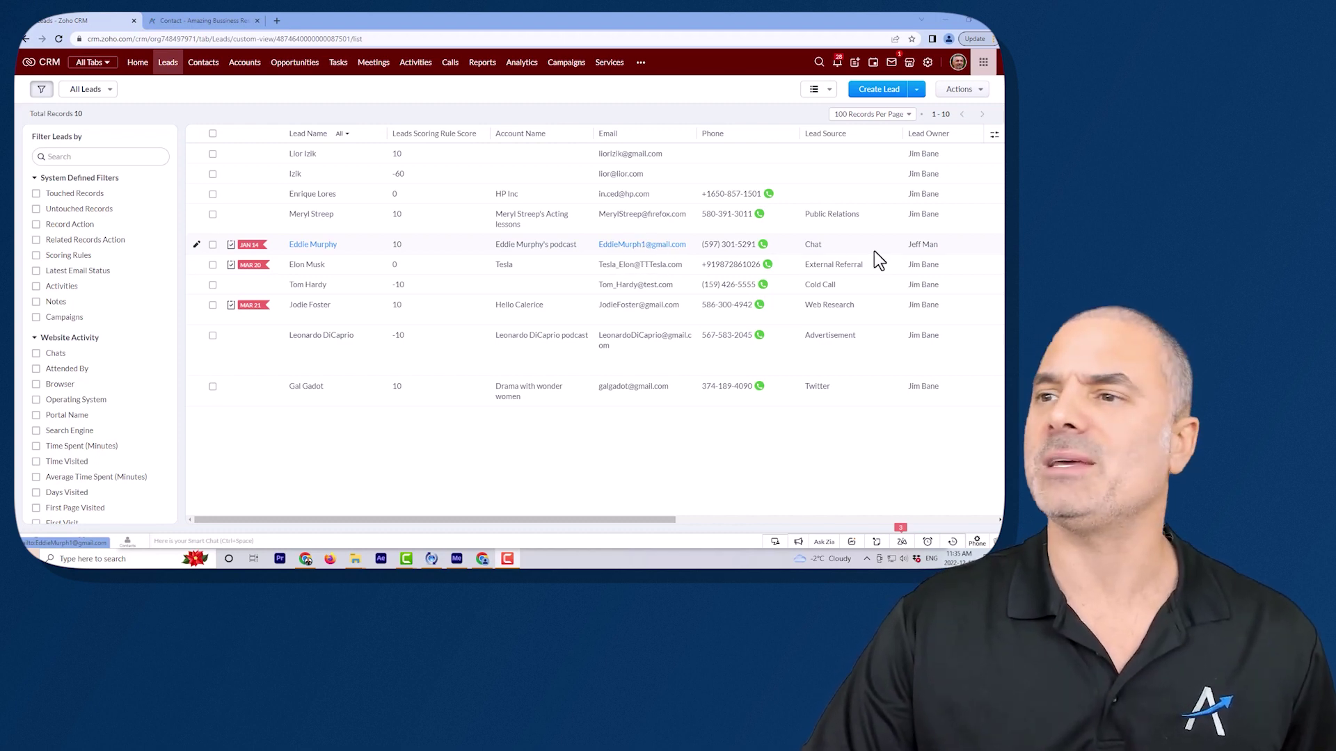
# - Choose the My Leads Followups view, listing three leads with follow-up dates and reasons
pyautogui.moveTo(910, 248)
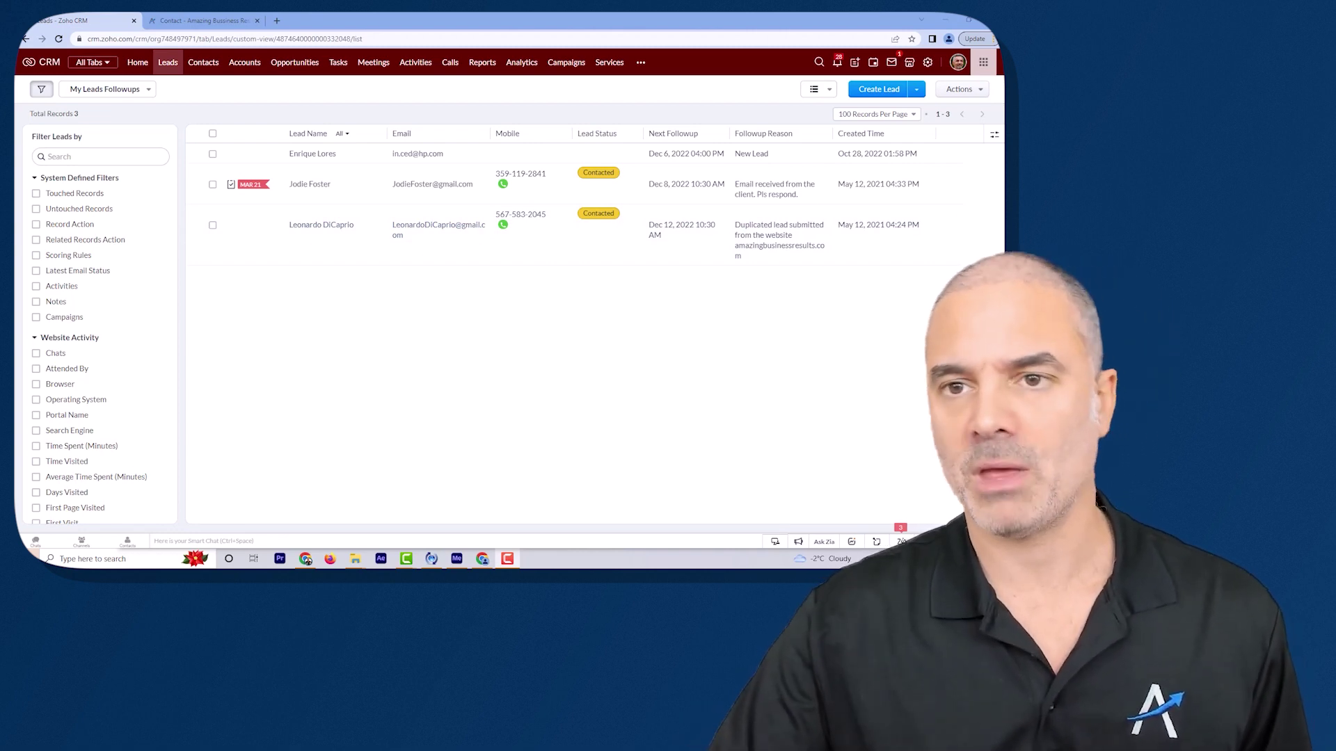
# - Clone and save the website-submitted test lead, giving four records in My Leads Followups
pyautogui.click(324, 227)
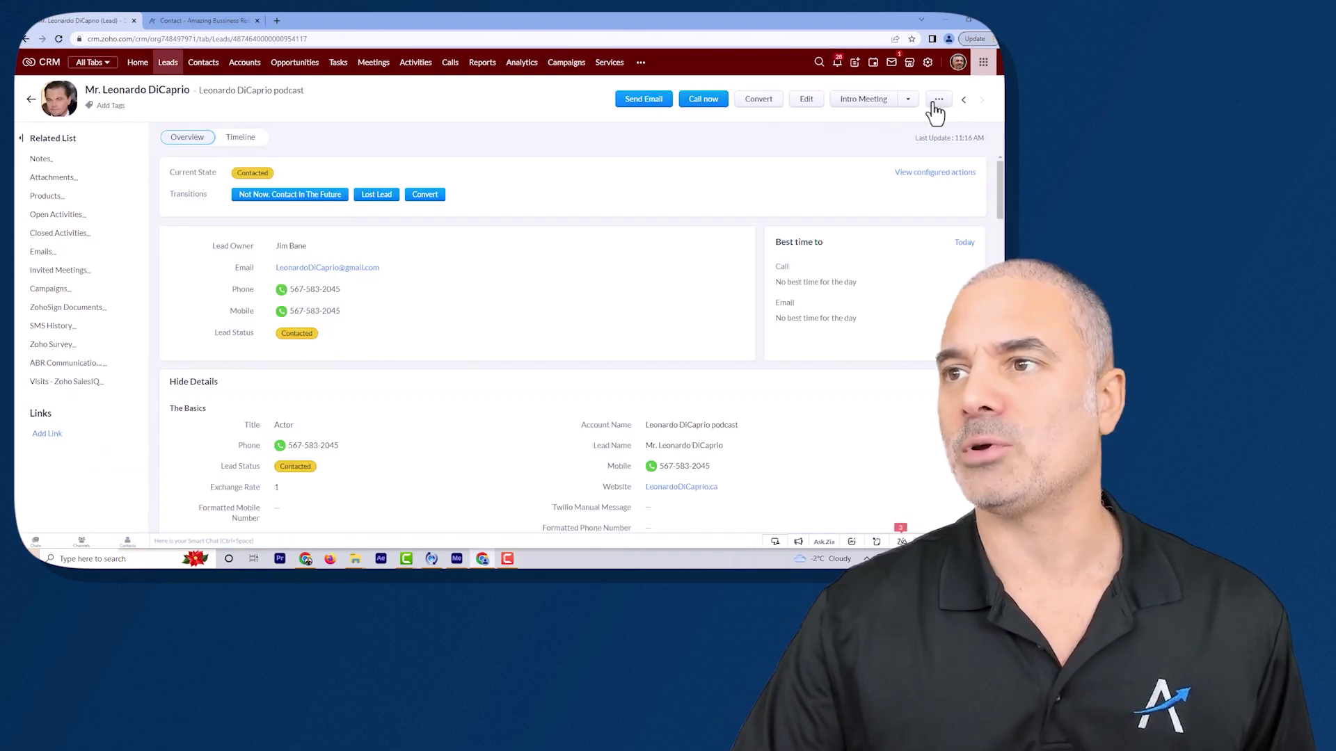
pyautogui.click(938, 99)
pyautogui.click(890, 115)
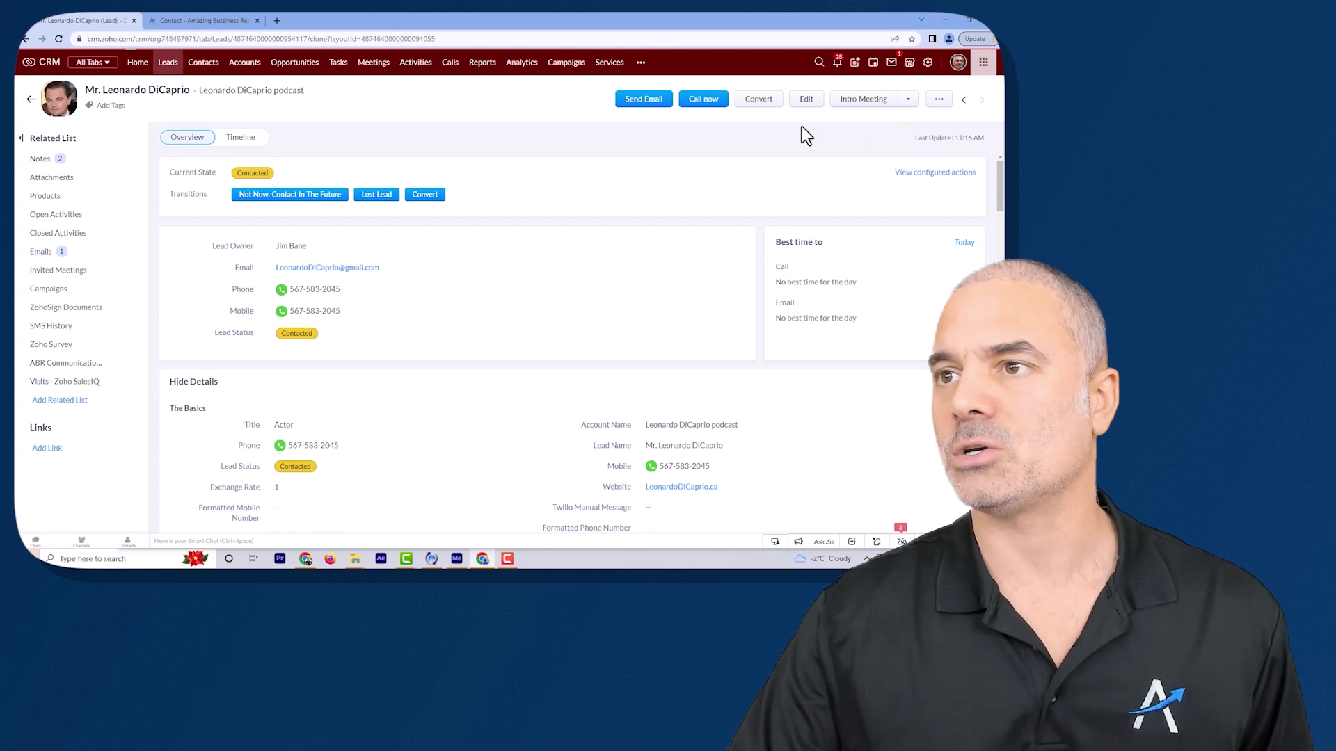
pyautogui.click(735, 95)
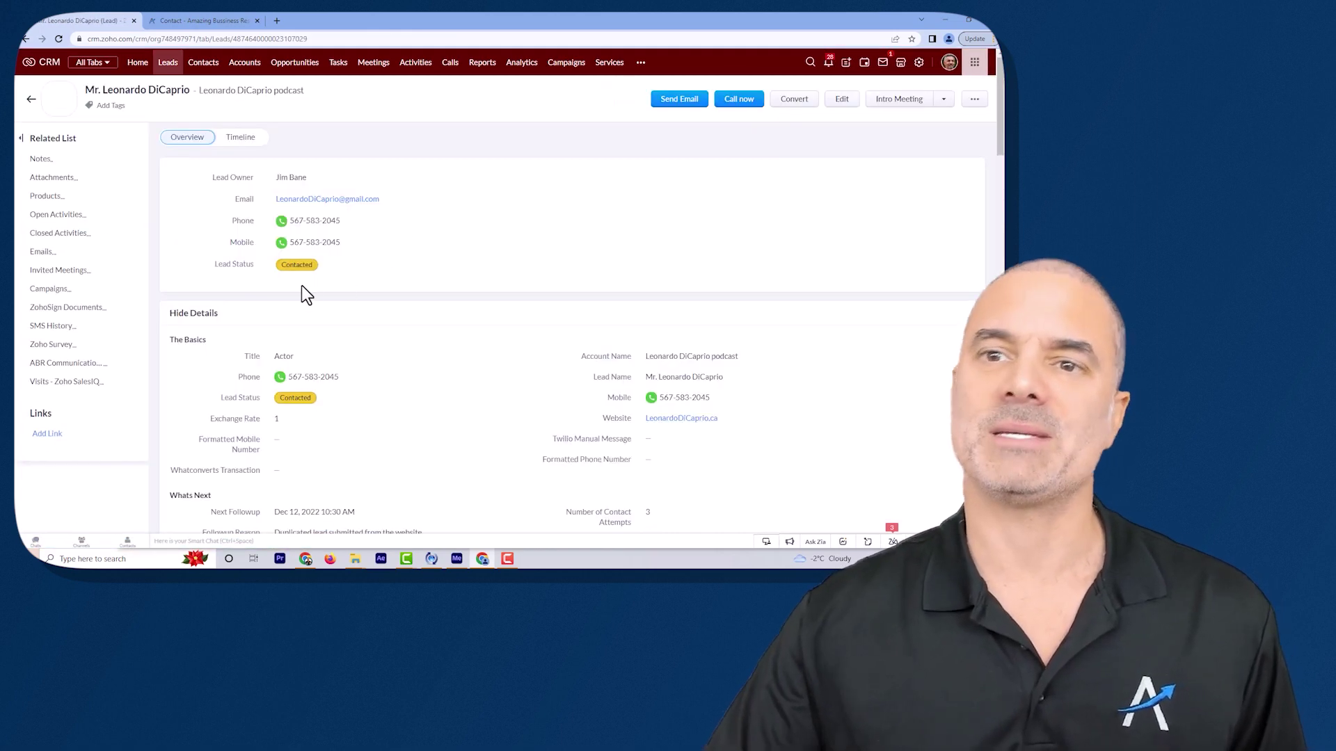
pyautogui.click(167, 62)
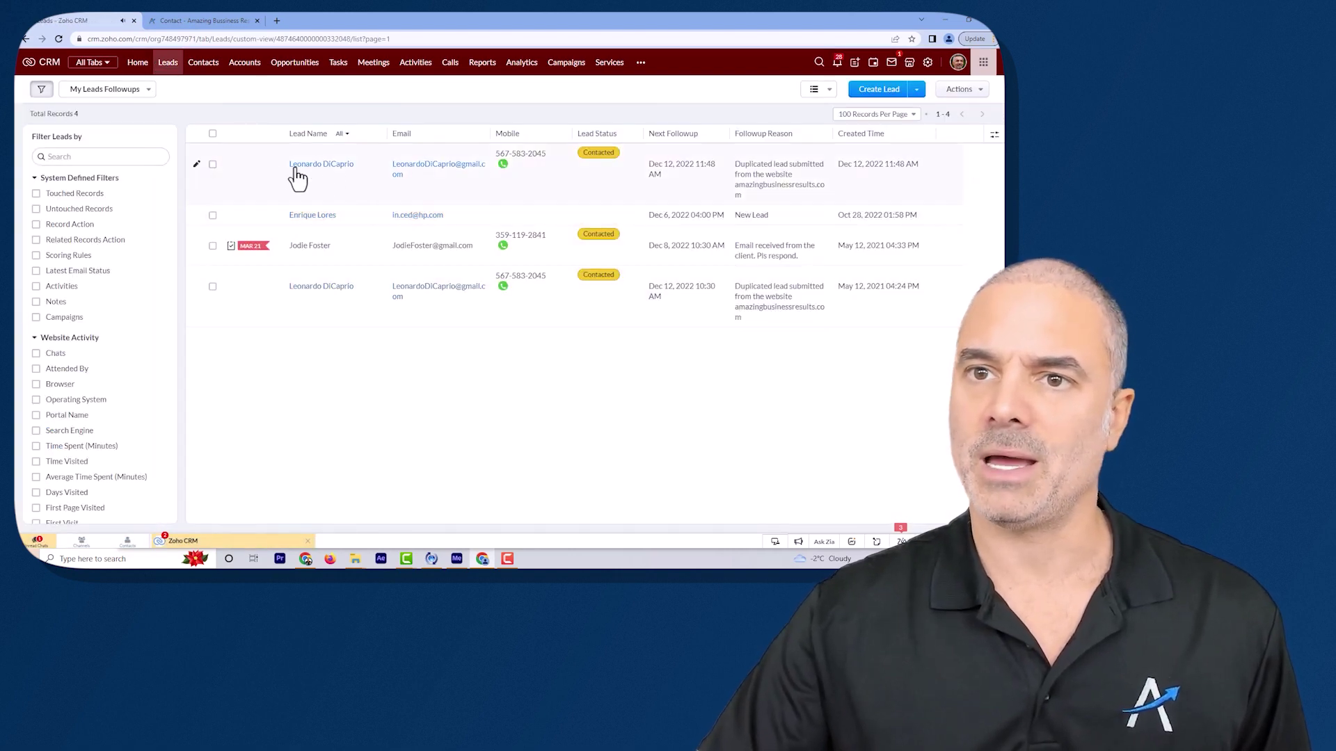
# - Run Find and Merge Duplicates on the older test lead, listing two matching records
pyautogui.click(318, 295)
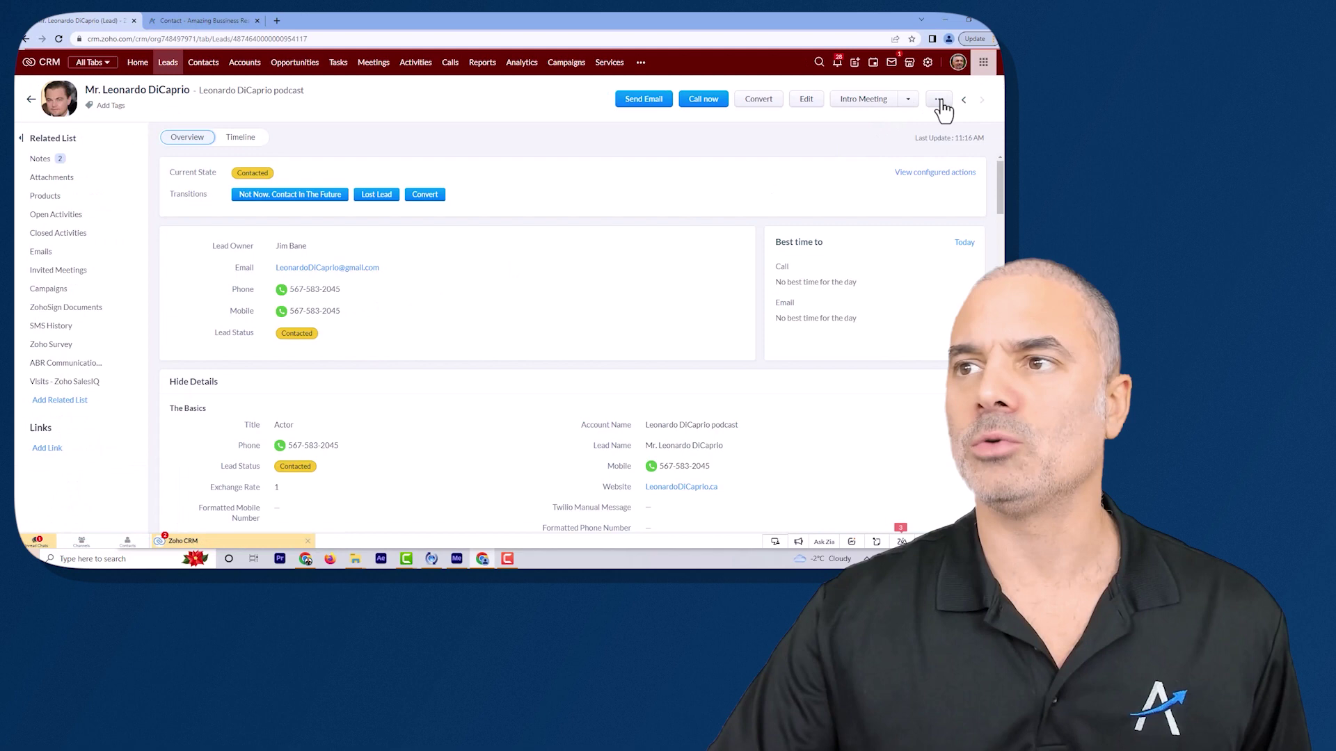
pyautogui.click(939, 101)
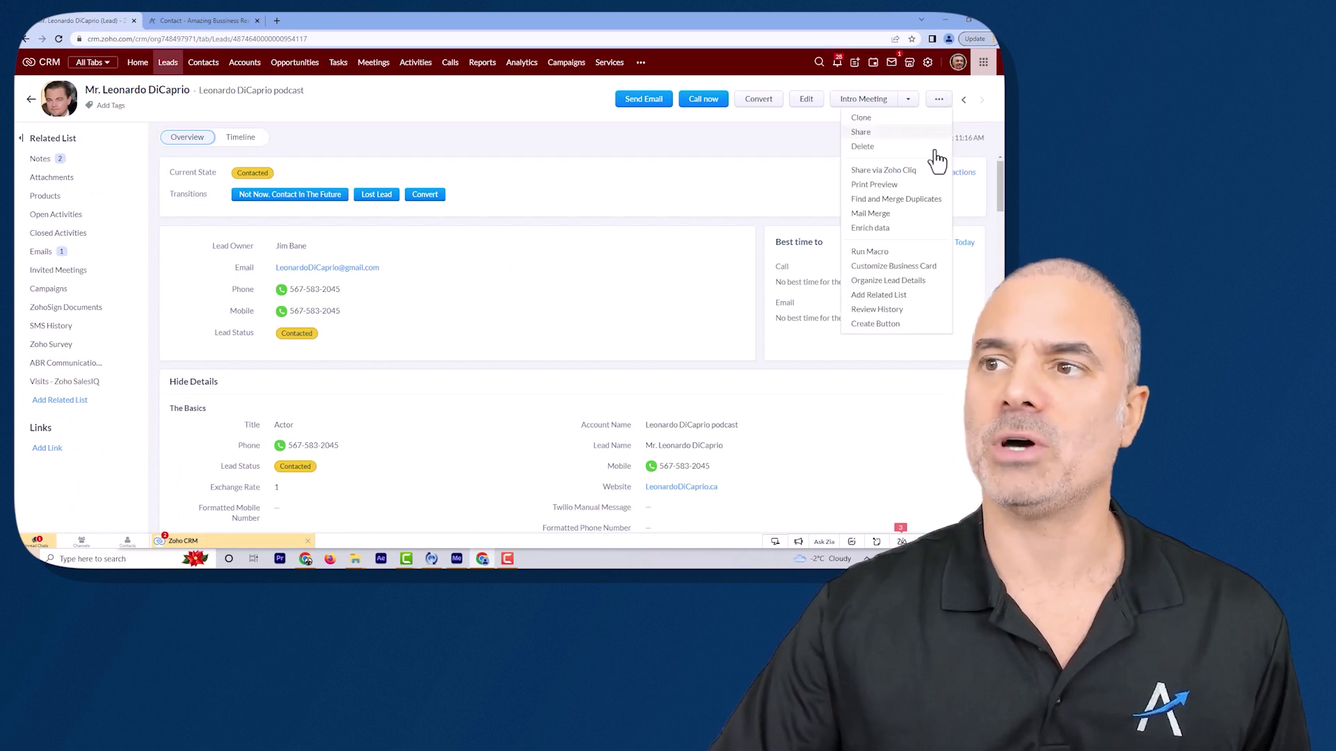
pyautogui.click(887, 201)
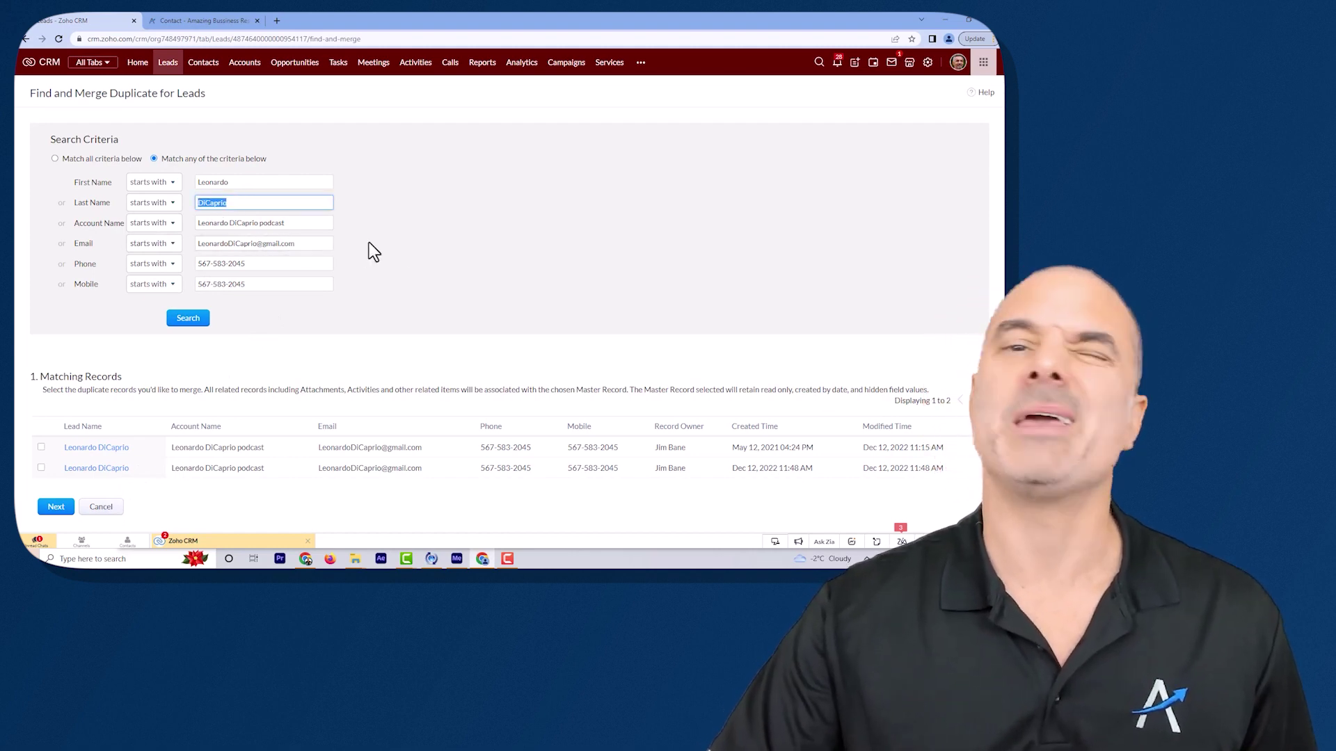
# - Set First Name, Account Name, Email, Phone and Mobile criteria to -None- and search on last name only
pyautogui.click(150, 183)
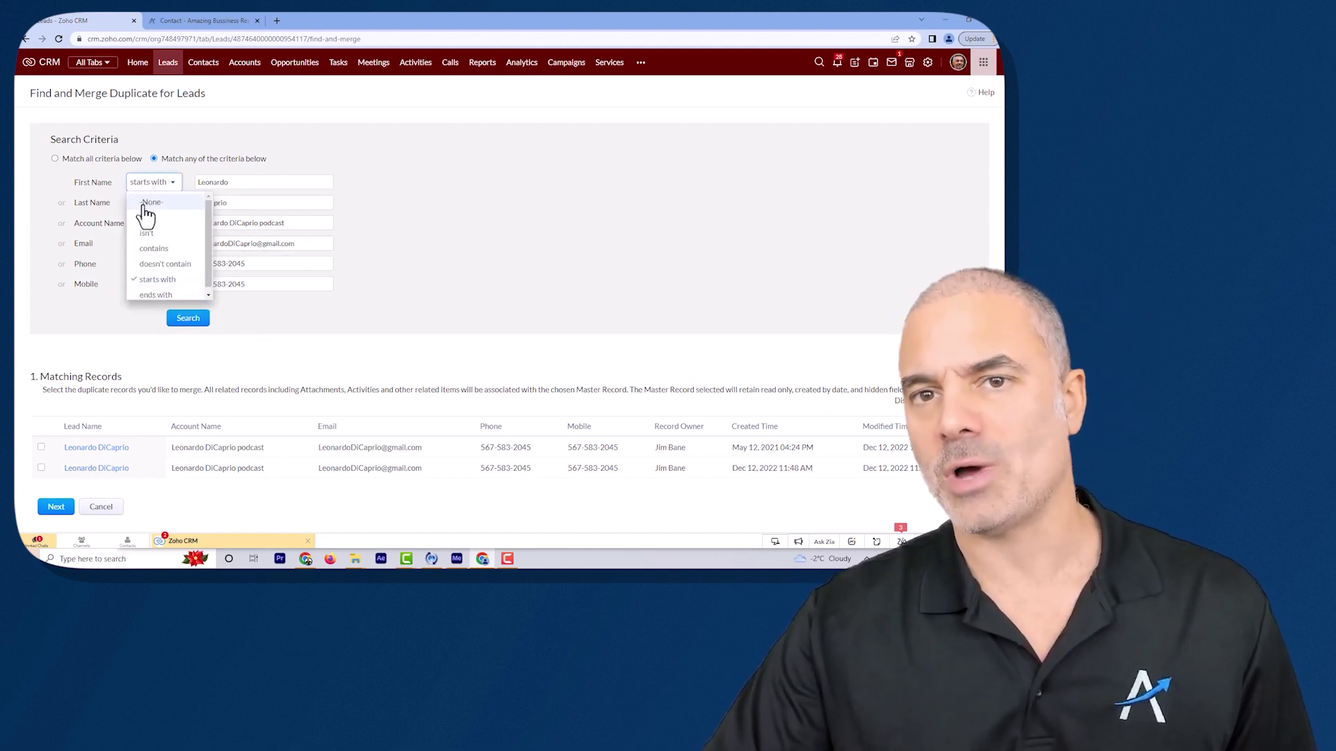
pyautogui.click(150, 203)
pyautogui.click(146, 224)
pyautogui.click(158, 253)
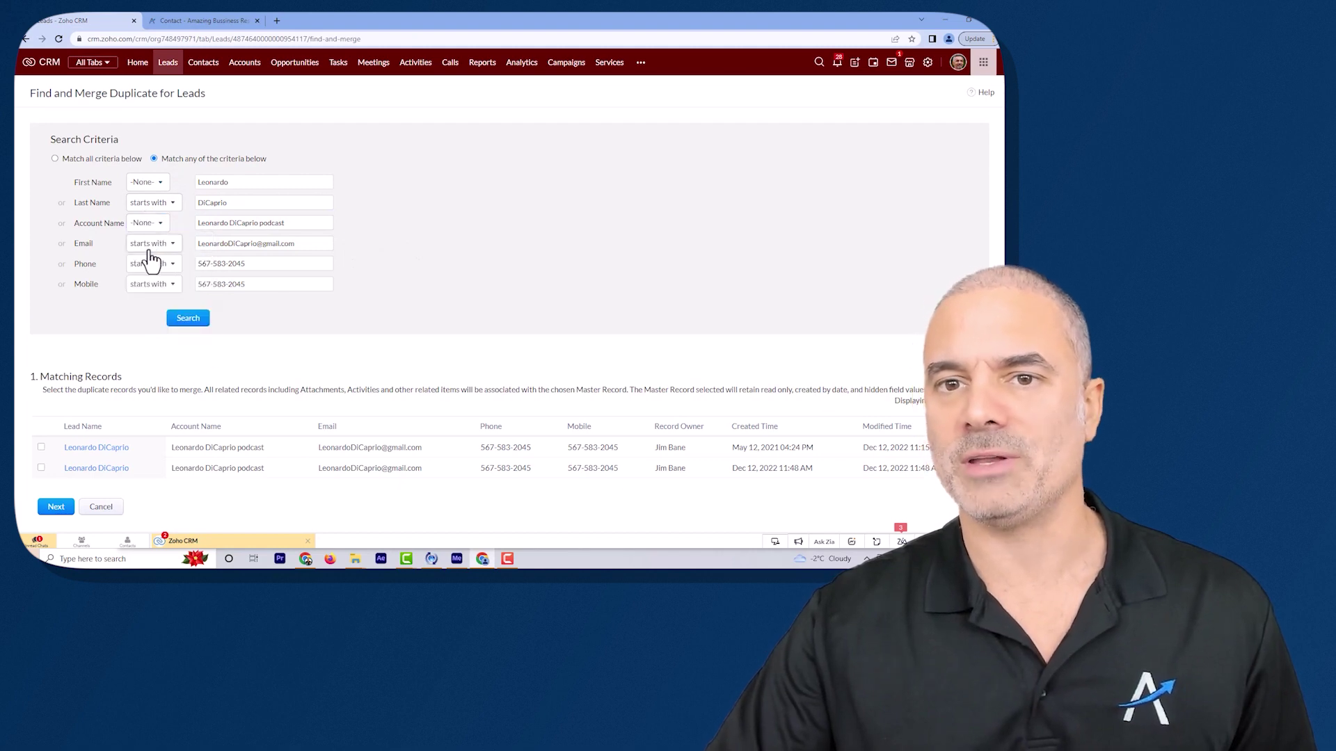
pyautogui.click(150, 243)
pyautogui.click(157, 280)
pyautogui.click(153, 264)
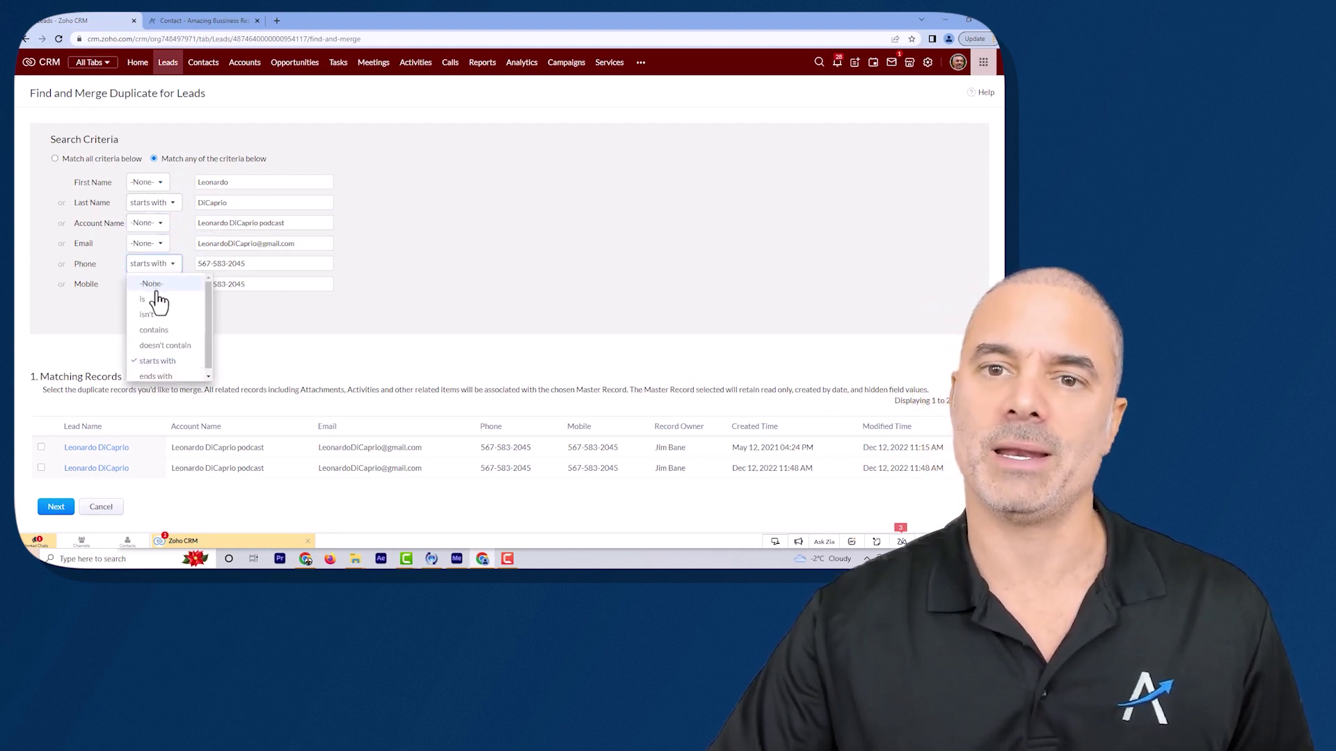
pyautogui.click(149, 297)
pyautogui.click(149, 284)
pyautogui.click(150, 304)
pyautogui.click(188, 318)
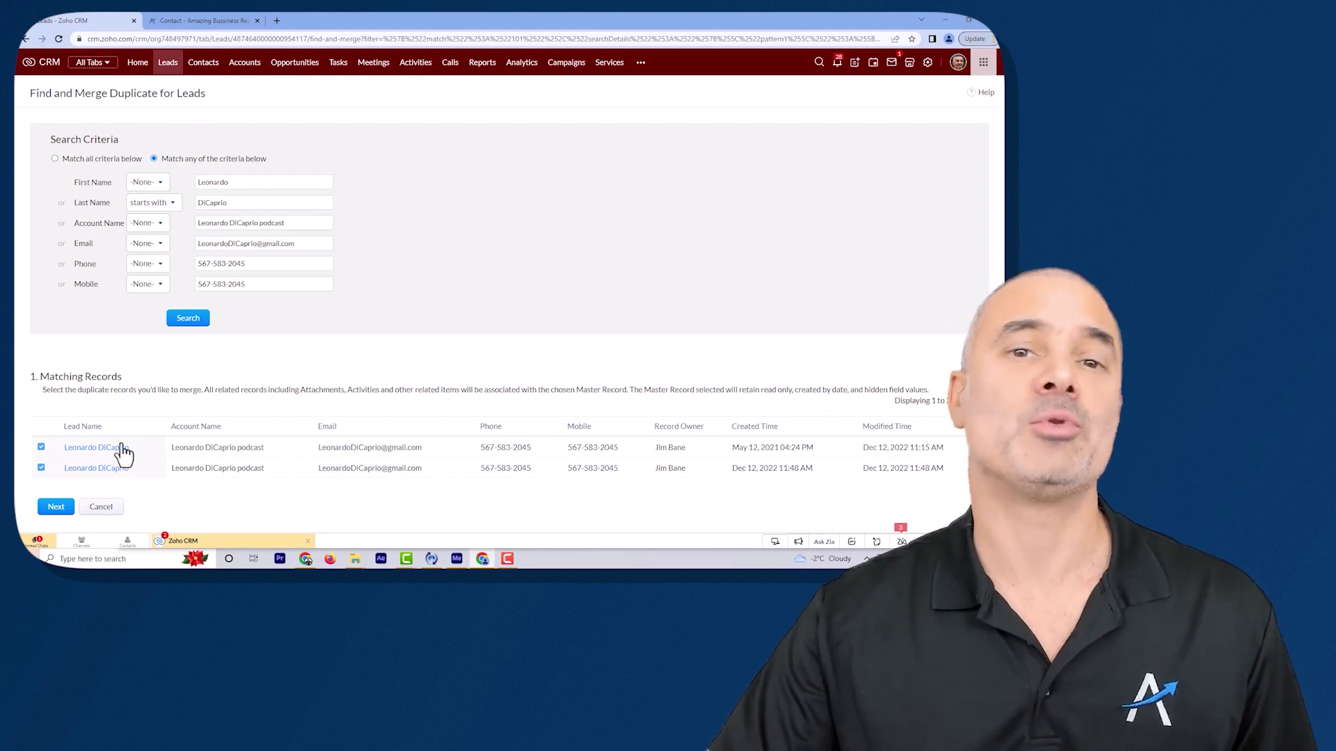
pyautogui.click(59, 507)
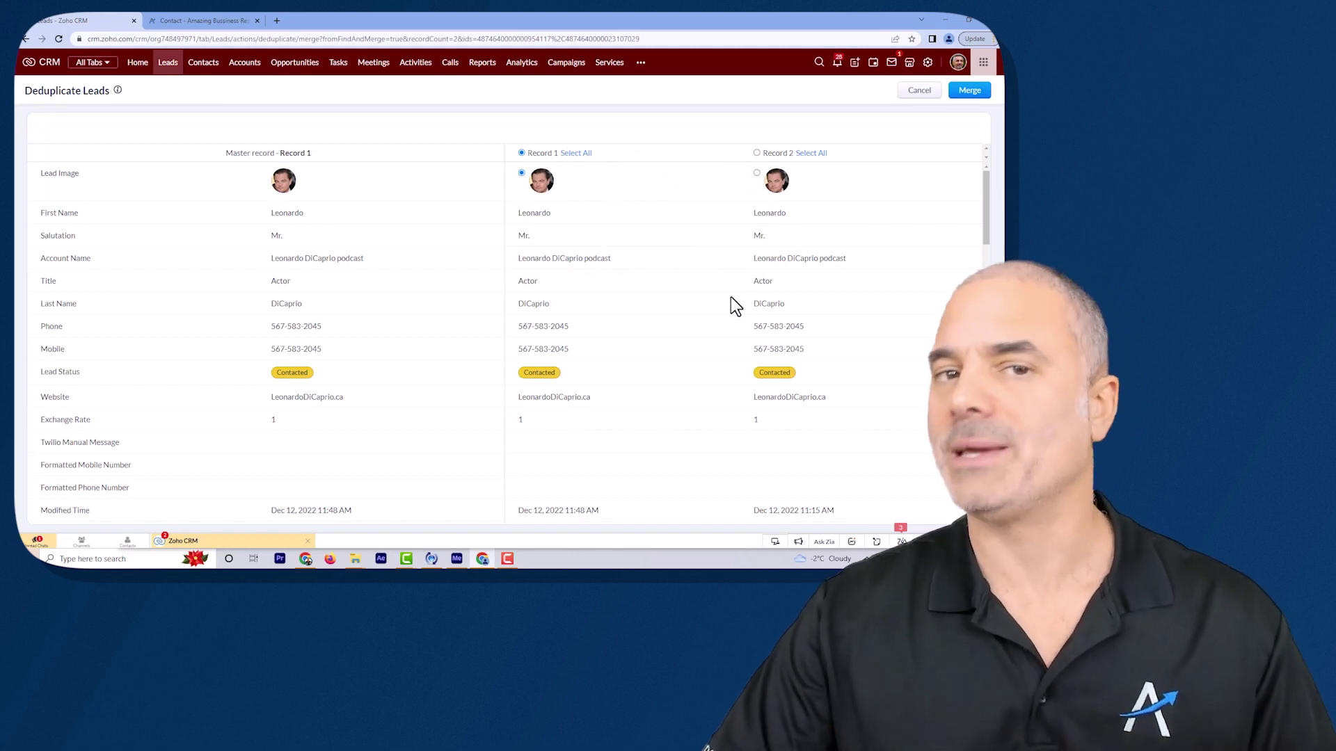
pyautogui.scroll(-15, 725, 292)
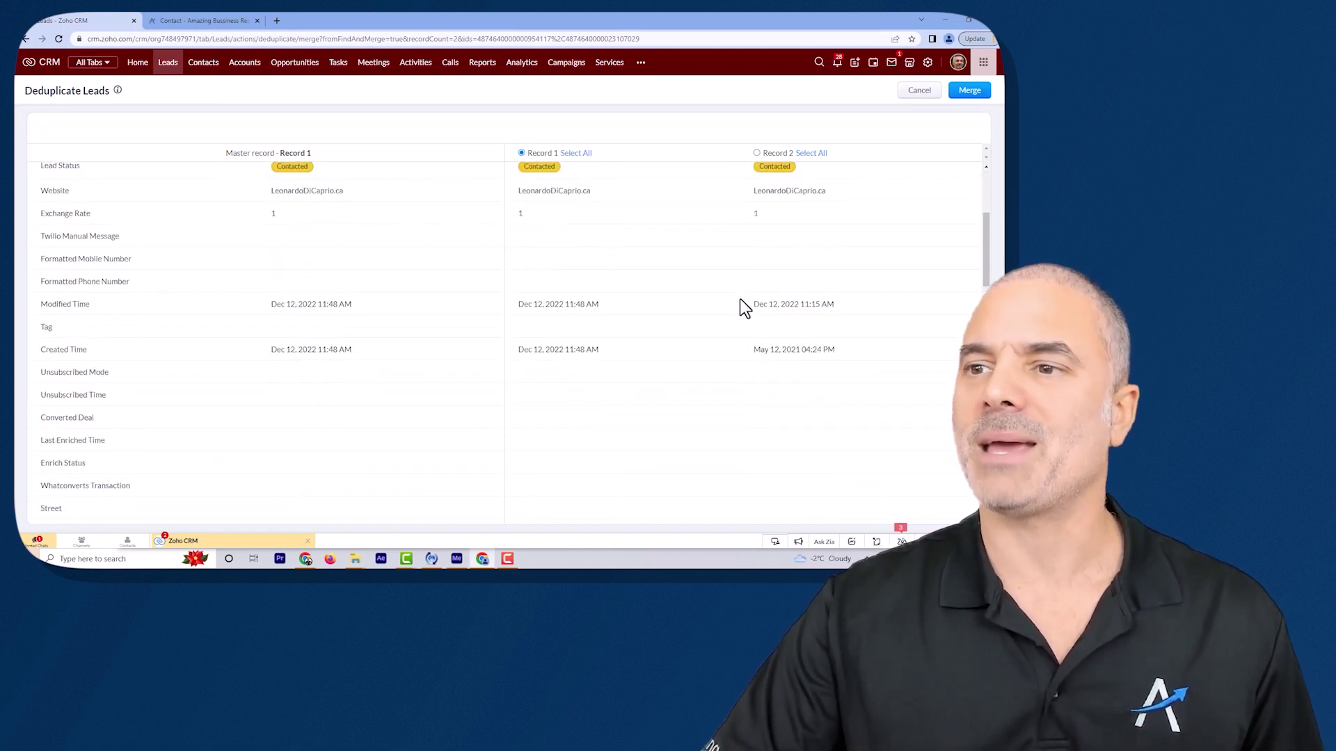
pyautogui.scroll(-4, 750, 304)
pyautogui.scroll(3, 637, 286)
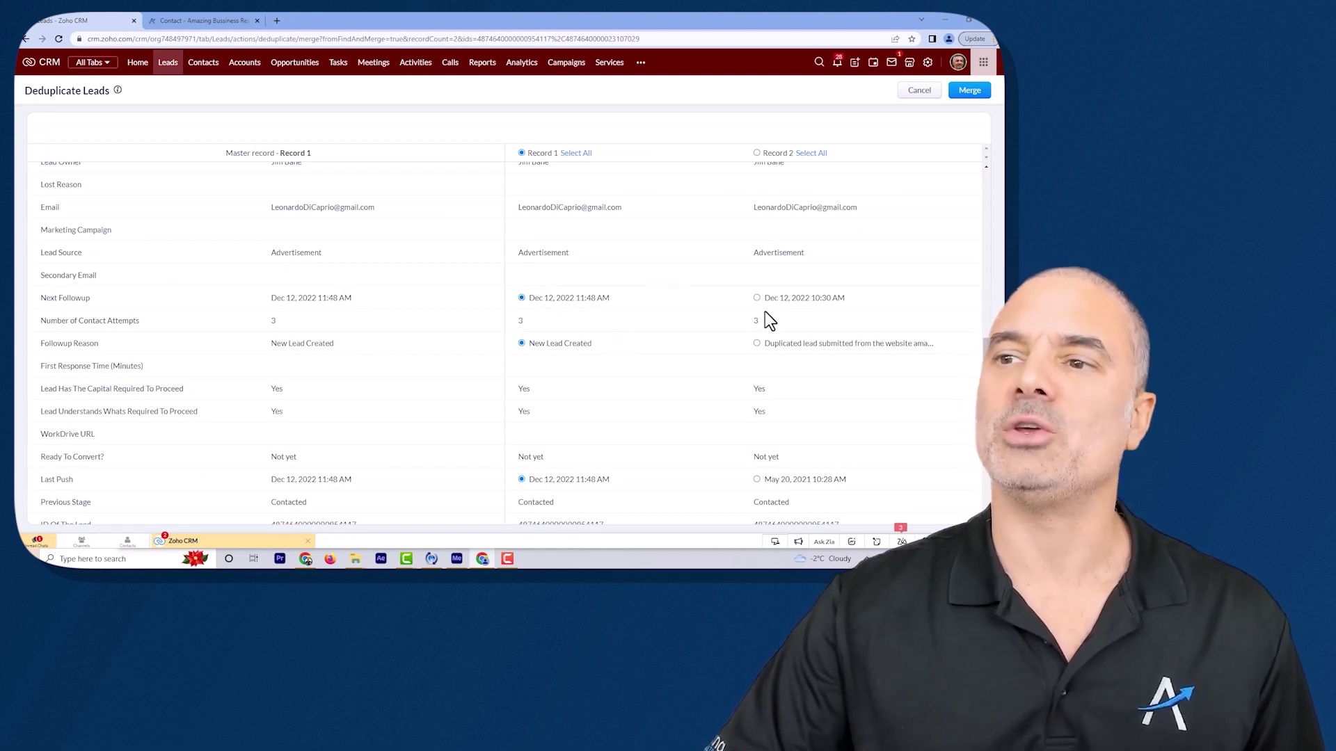
pyautogui.scroll(-2, 682, 279)
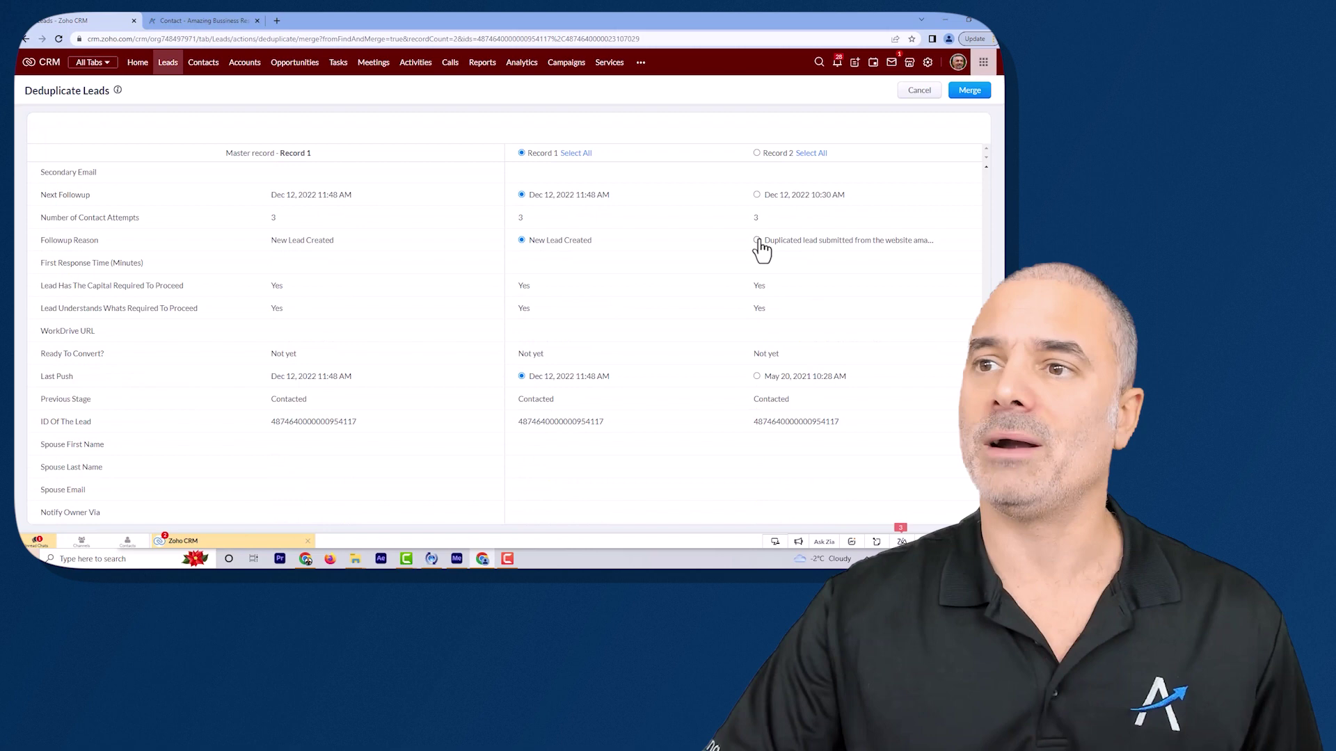
pyautogui.moveTo(64, 240); pyautogui.dragTo(210, 239)
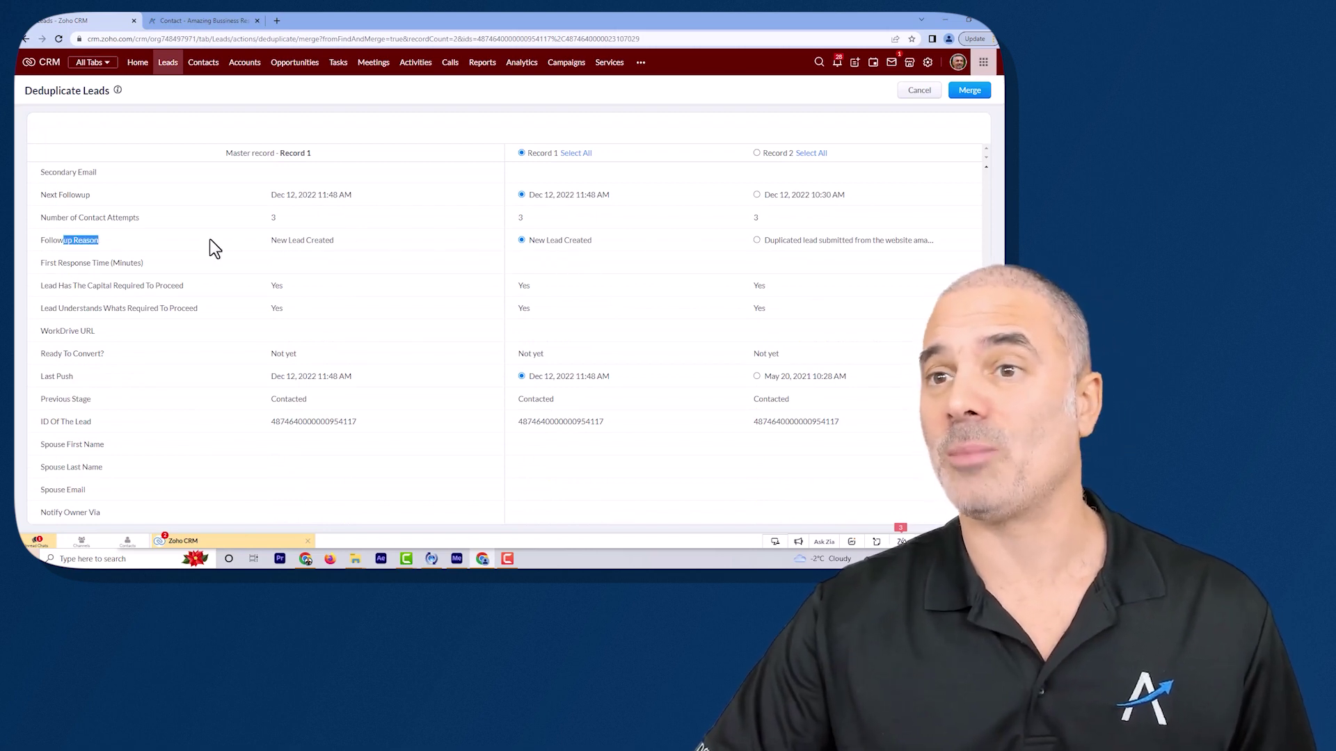
pyautogui.moveTo(546, 240); pyautogui.dragTo(583, 240)
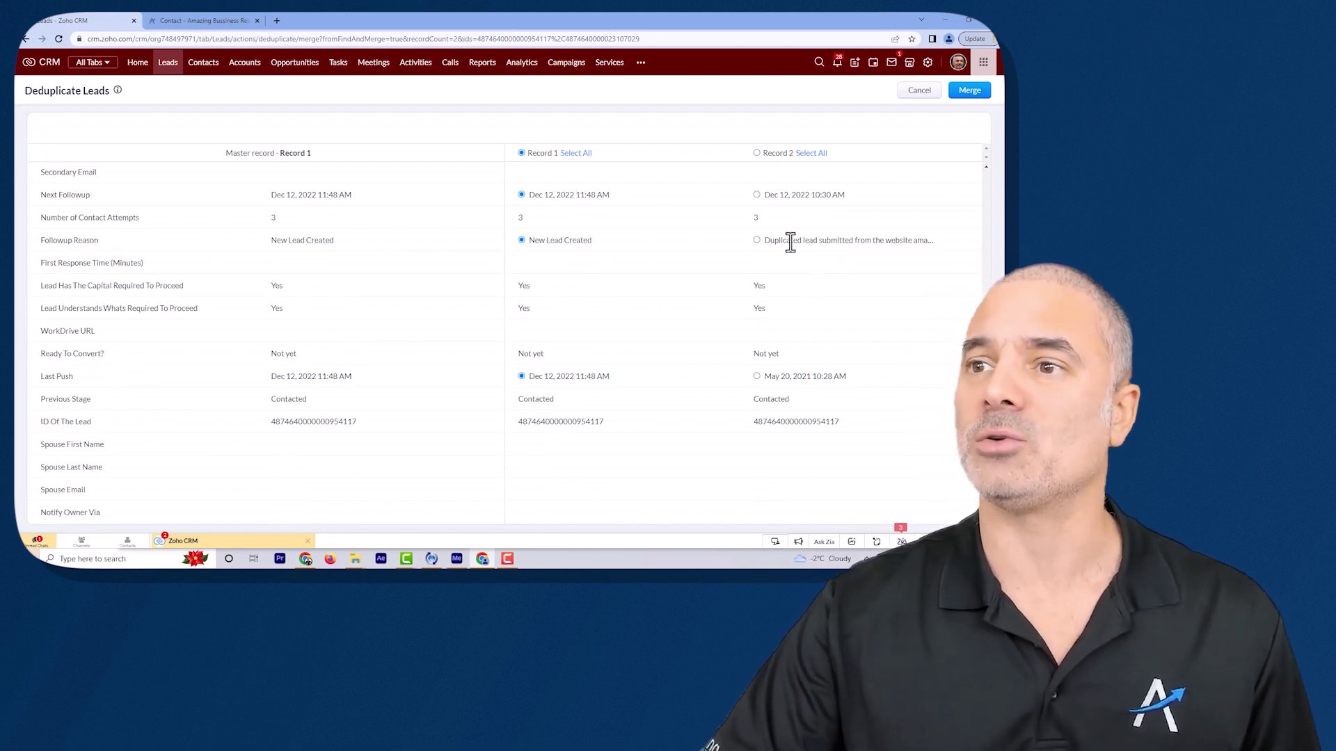
# - Keep Record 2's duplicated-website-lead followup reason and confirm merging the two leads into one master
pyautogui.click(756, 240)
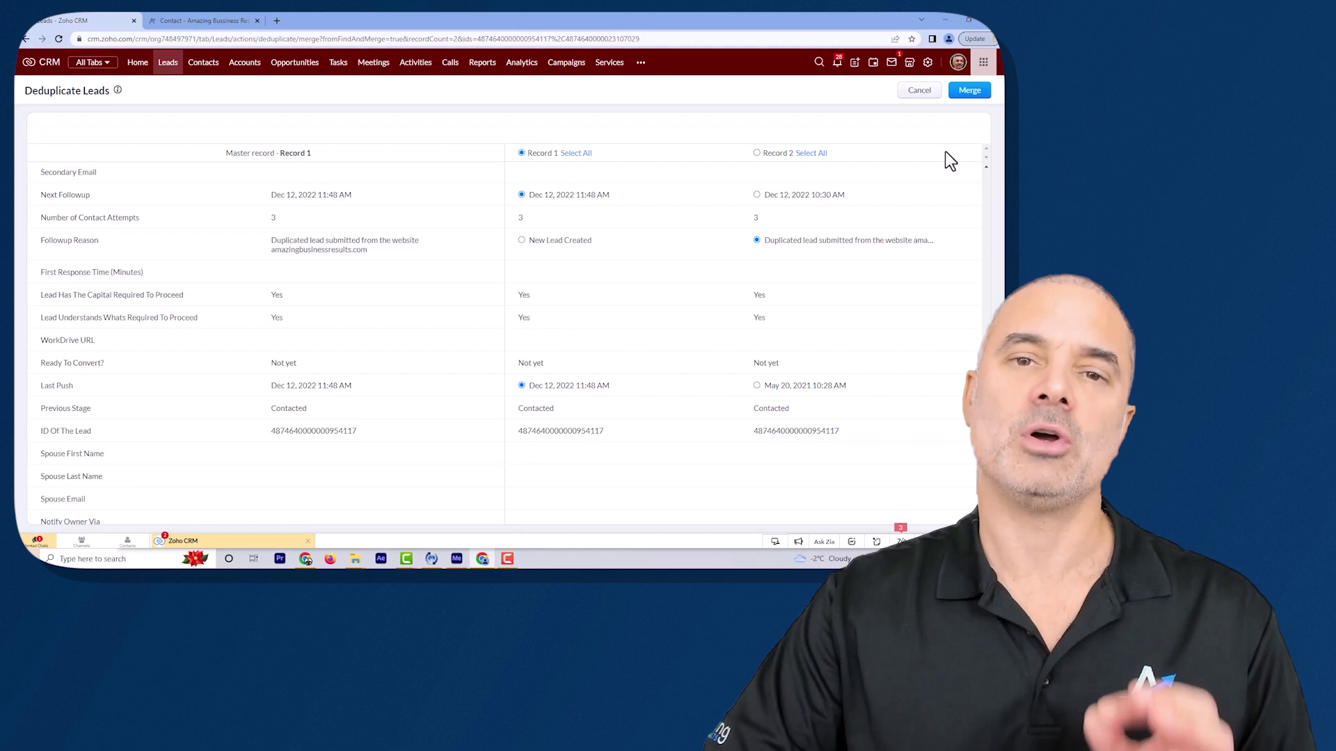
pyautogui.click(969, 92)
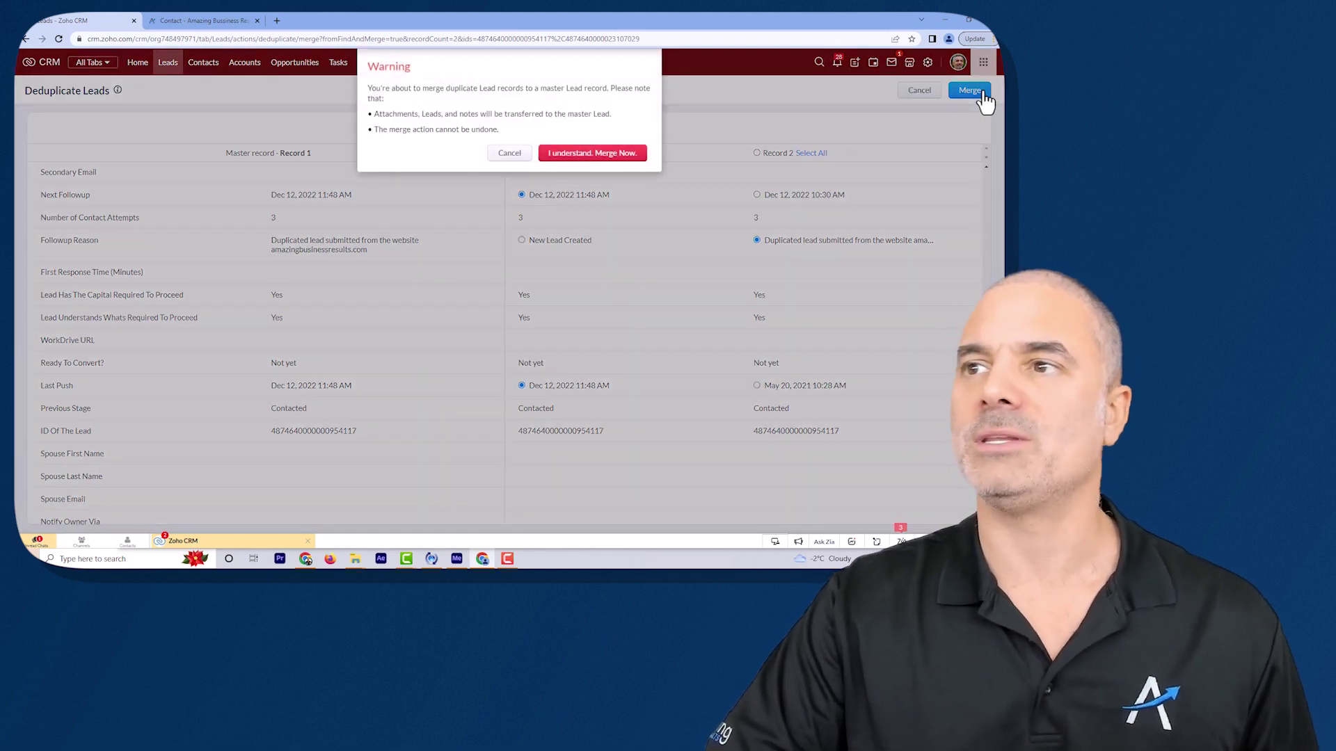
pyautogui.click(617, 154)
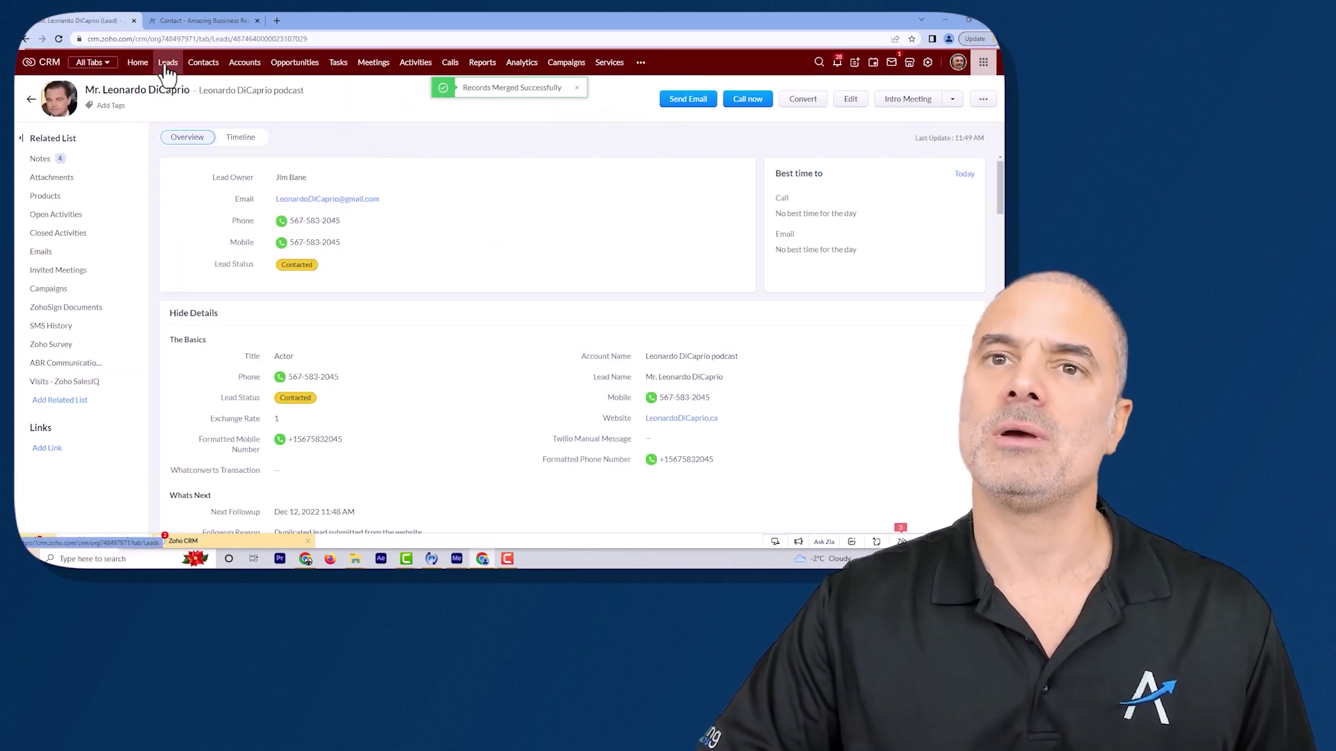
pyautogui.click(168, 64)
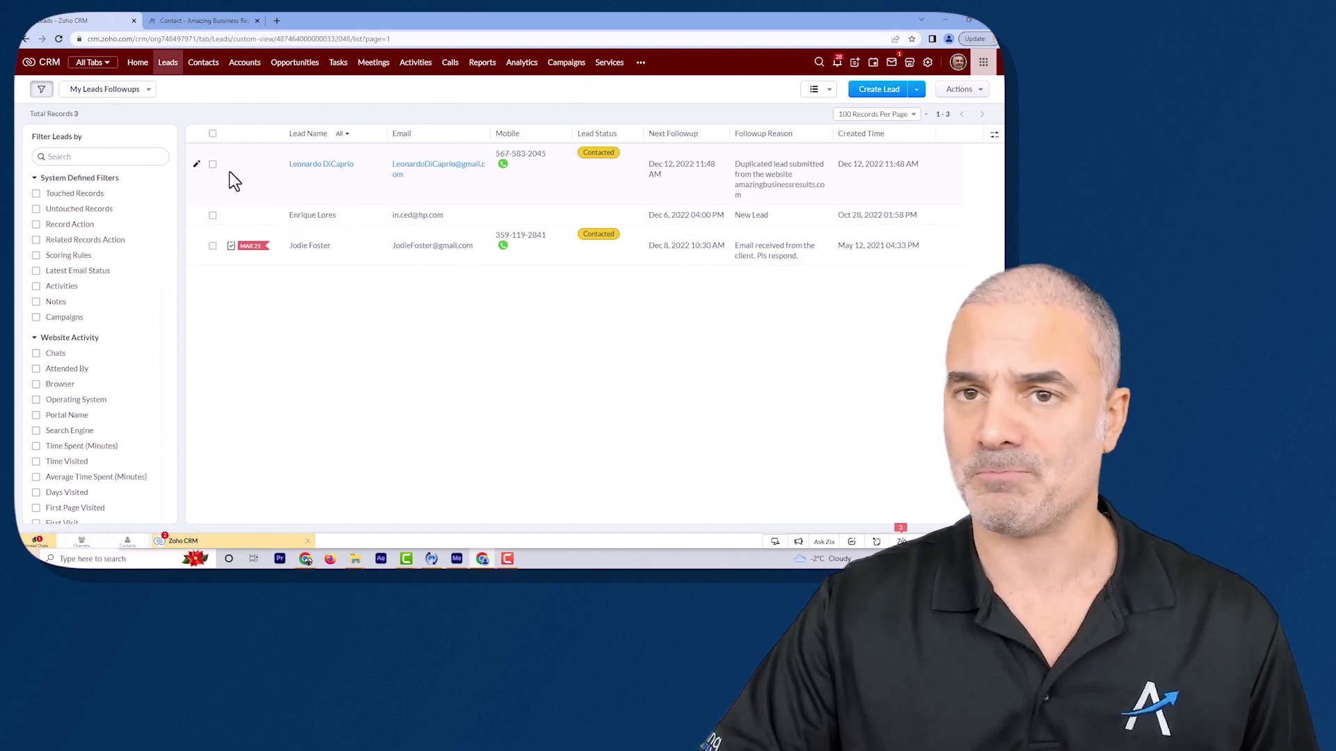
# - Select the merged test lead in the list and show its Actions dropdown
pyautogui.click(213, 164)
pyautogui.click(433, 92)
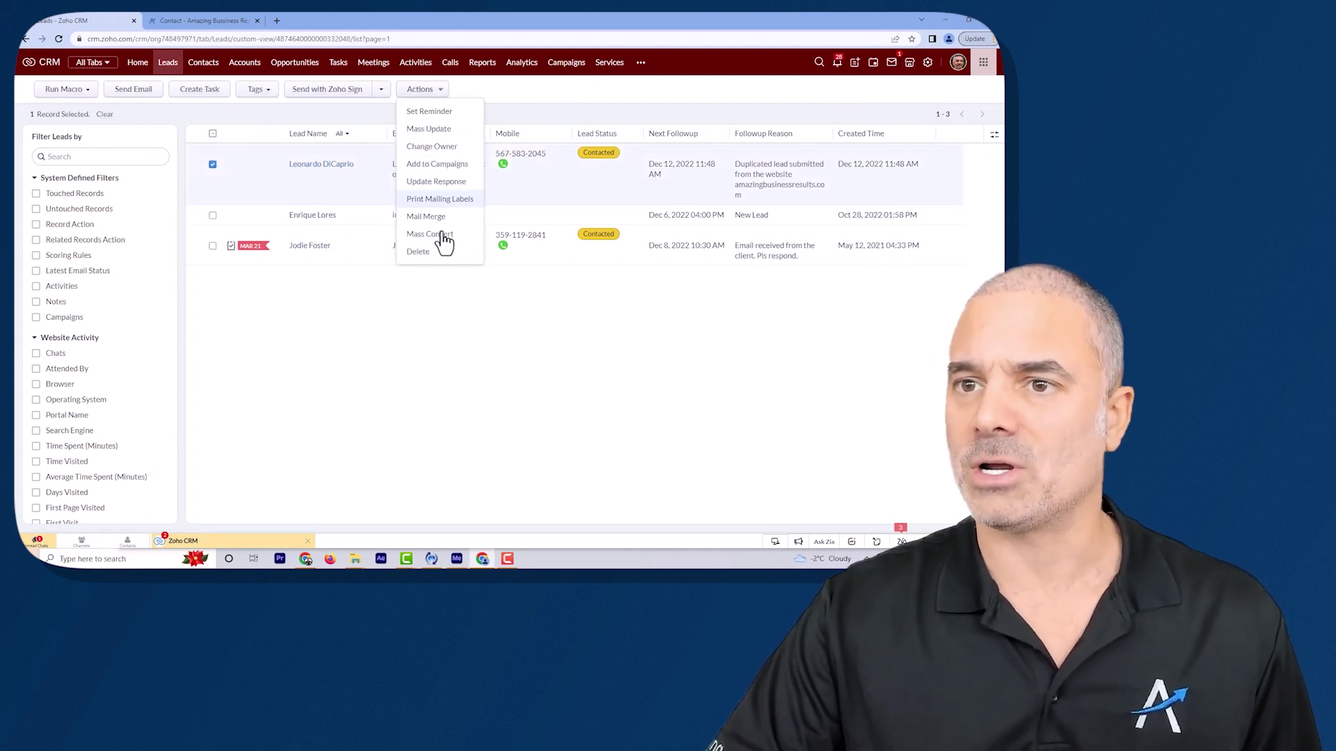
# - Clone and save the merged test lead, bringing the followups list back to four records
pyautogui.click(359, 281)
pyautogui.click(306, 167)
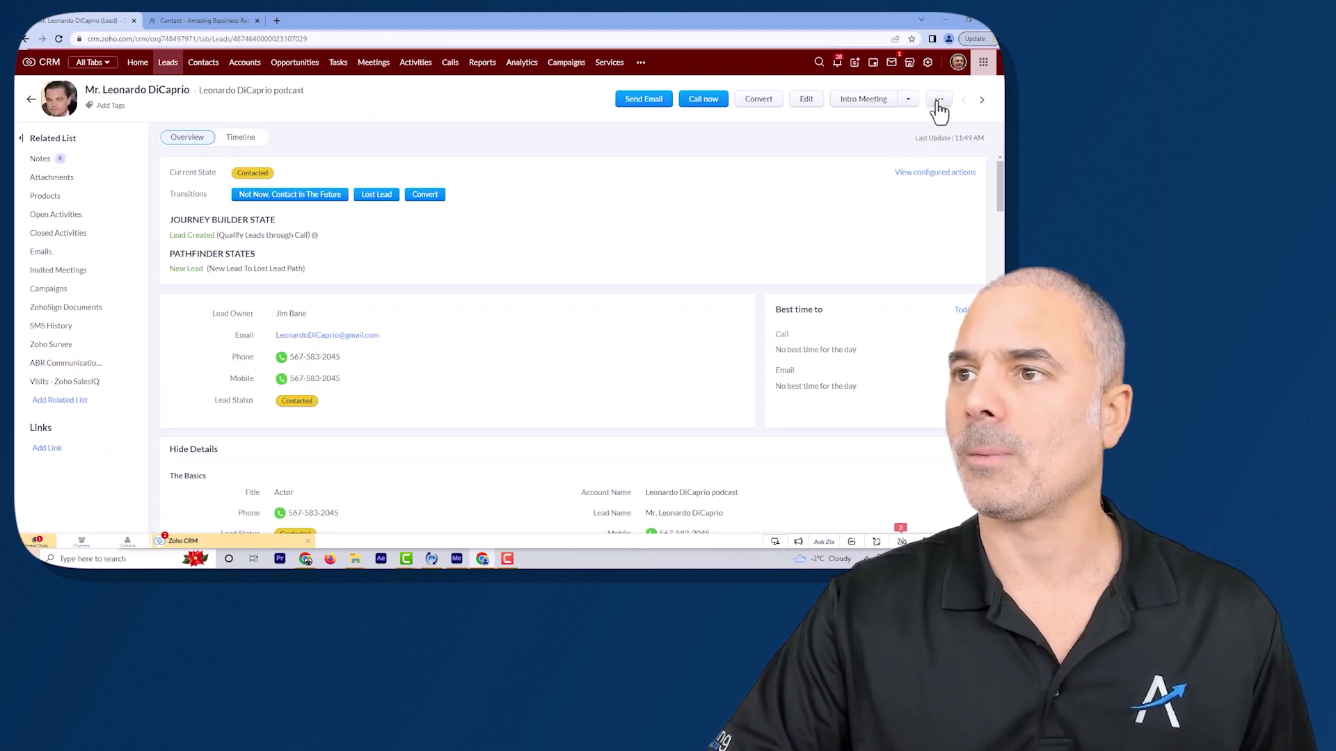
pyautogui.click(939, 104)
pyautogui.click(887, 117)
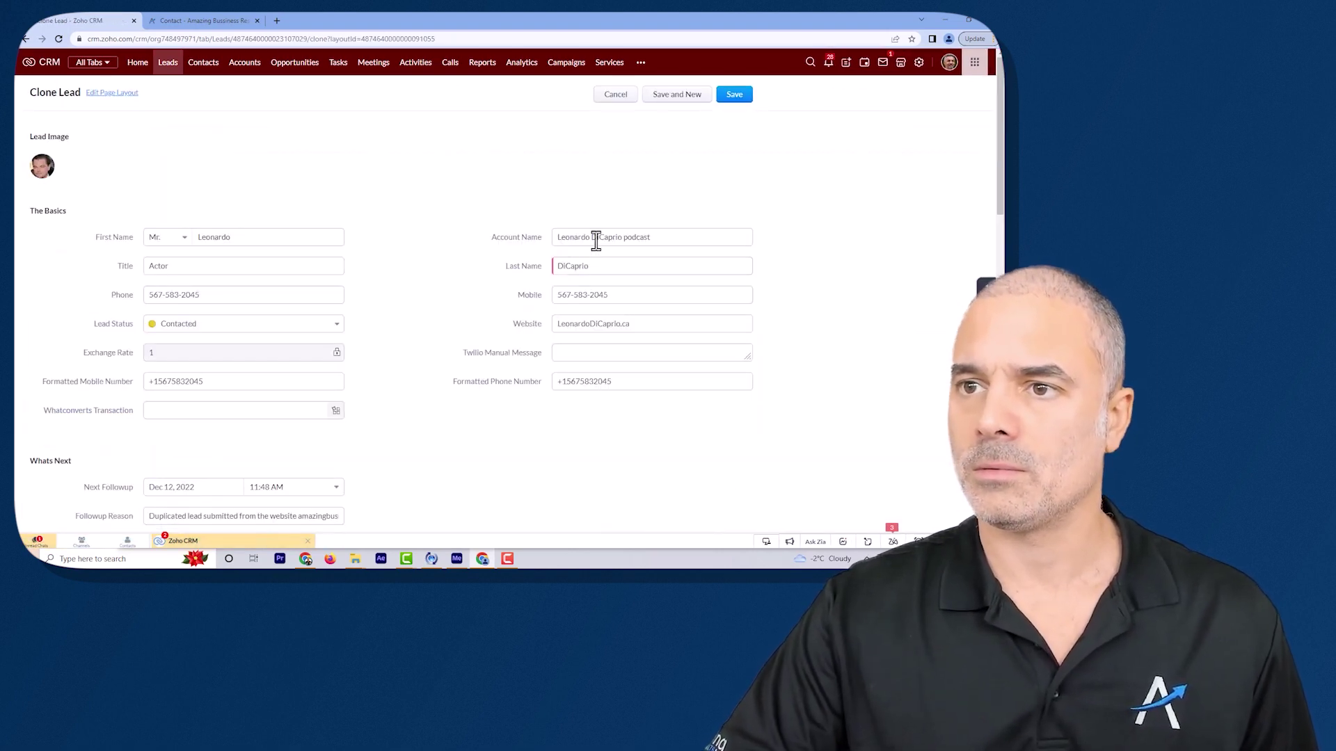
pyautogui.click(652, 239)
pyautogui.click(734, 95)
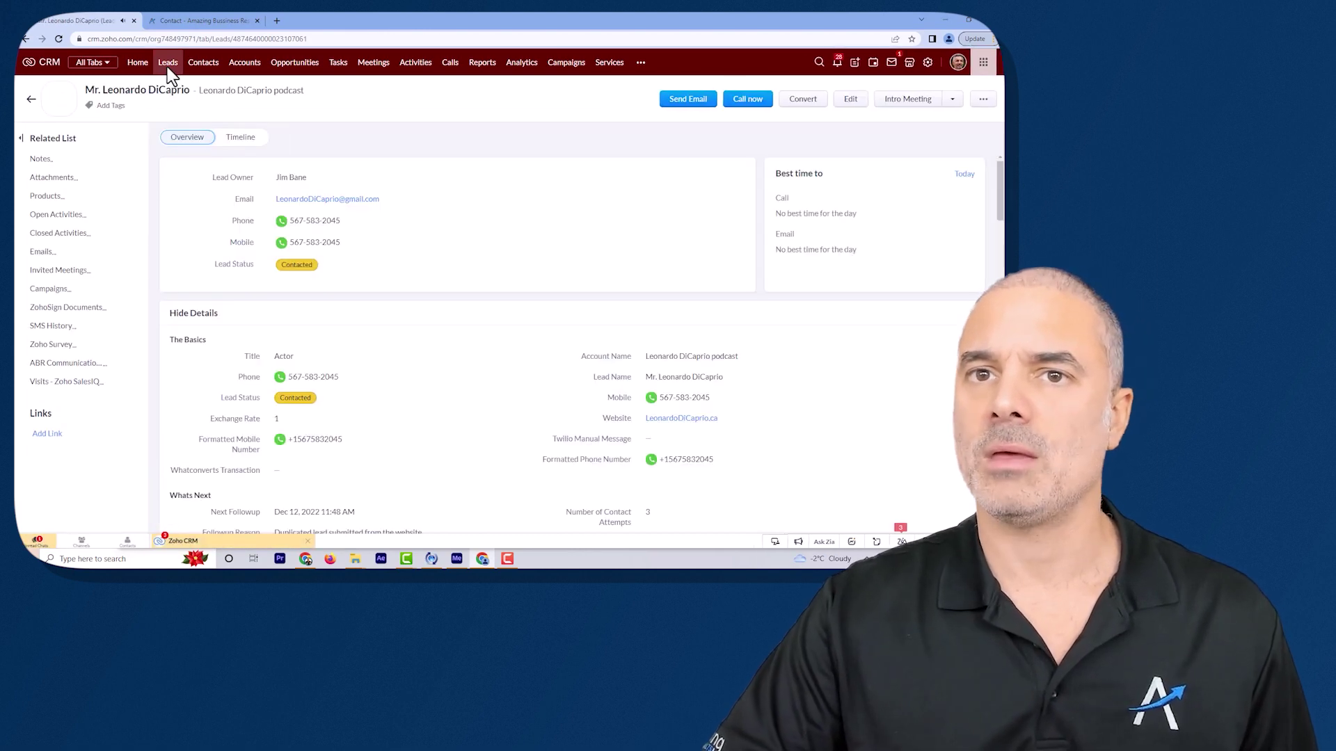
pyautogui.click(168, 69)
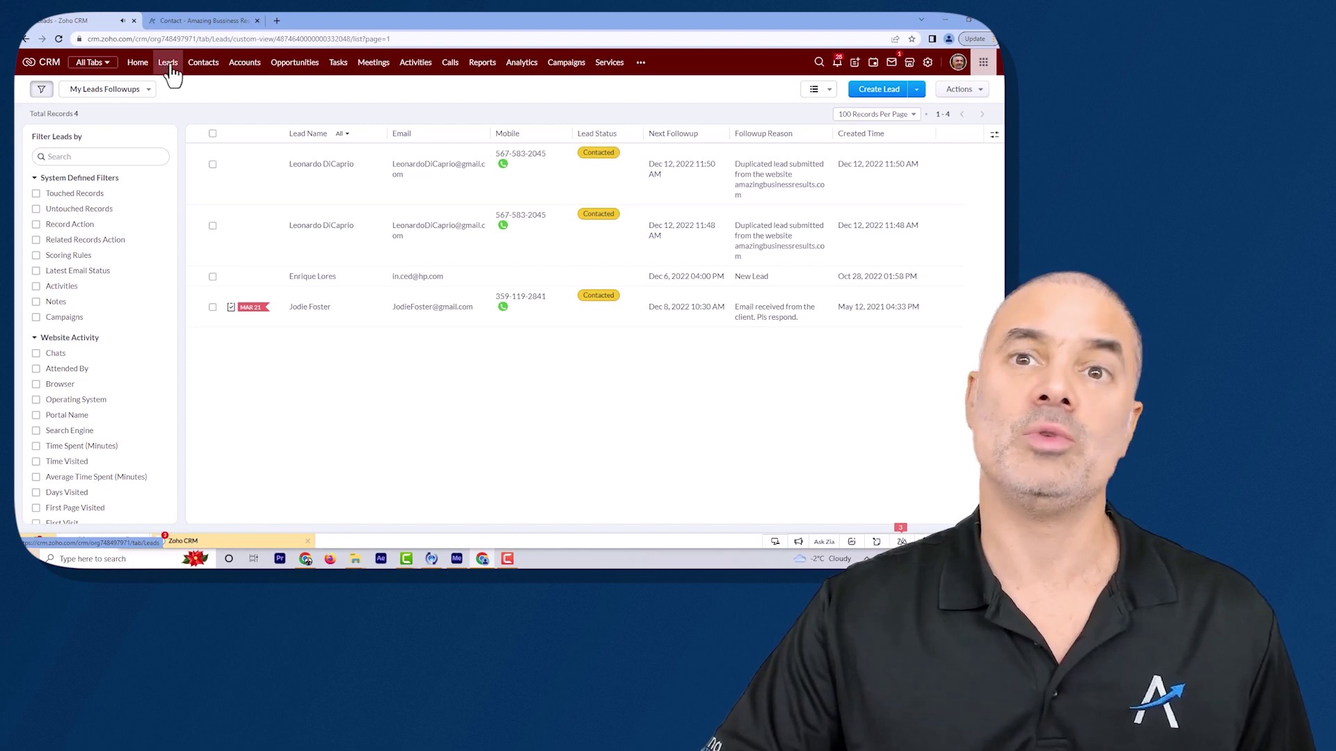
# - Open Deduplicate Leads from Actions and choose Email, Phone and Mobile as the matching fields
pyautogui.click(969, 91)
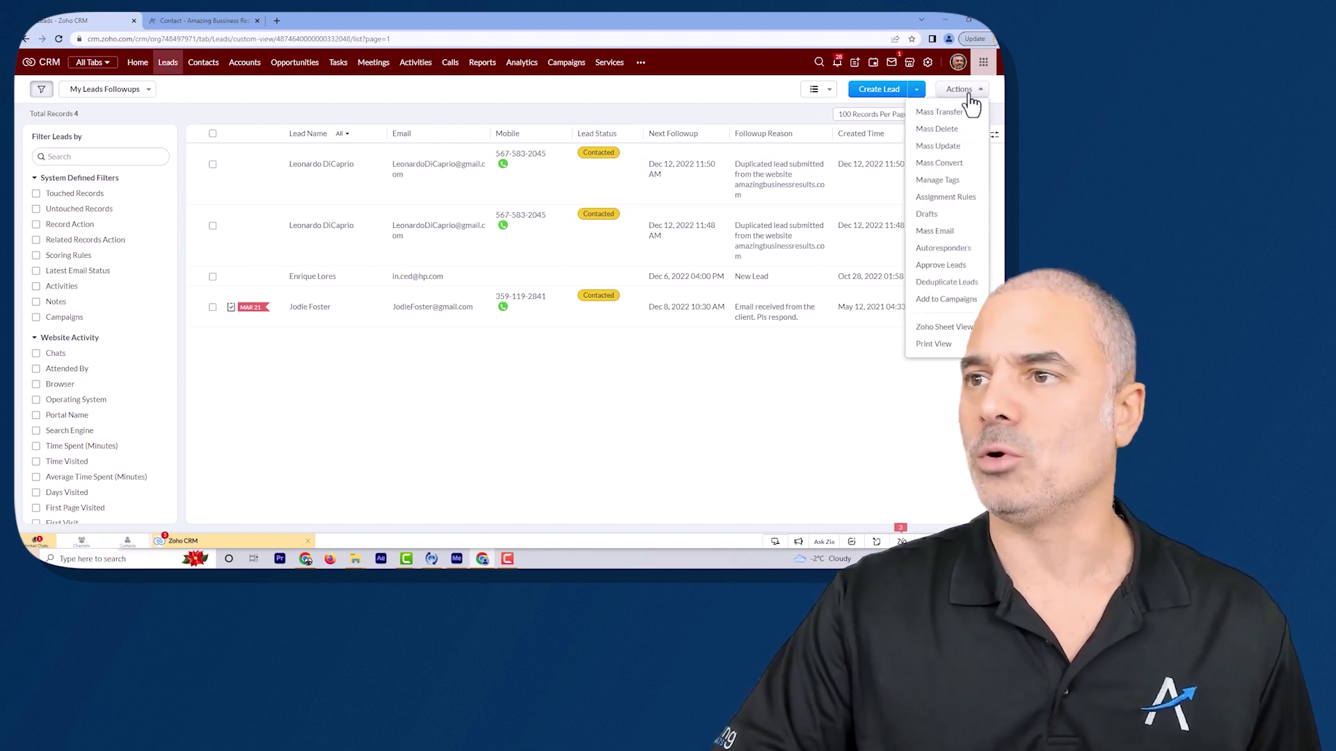
pyautogui.click(951, 282)
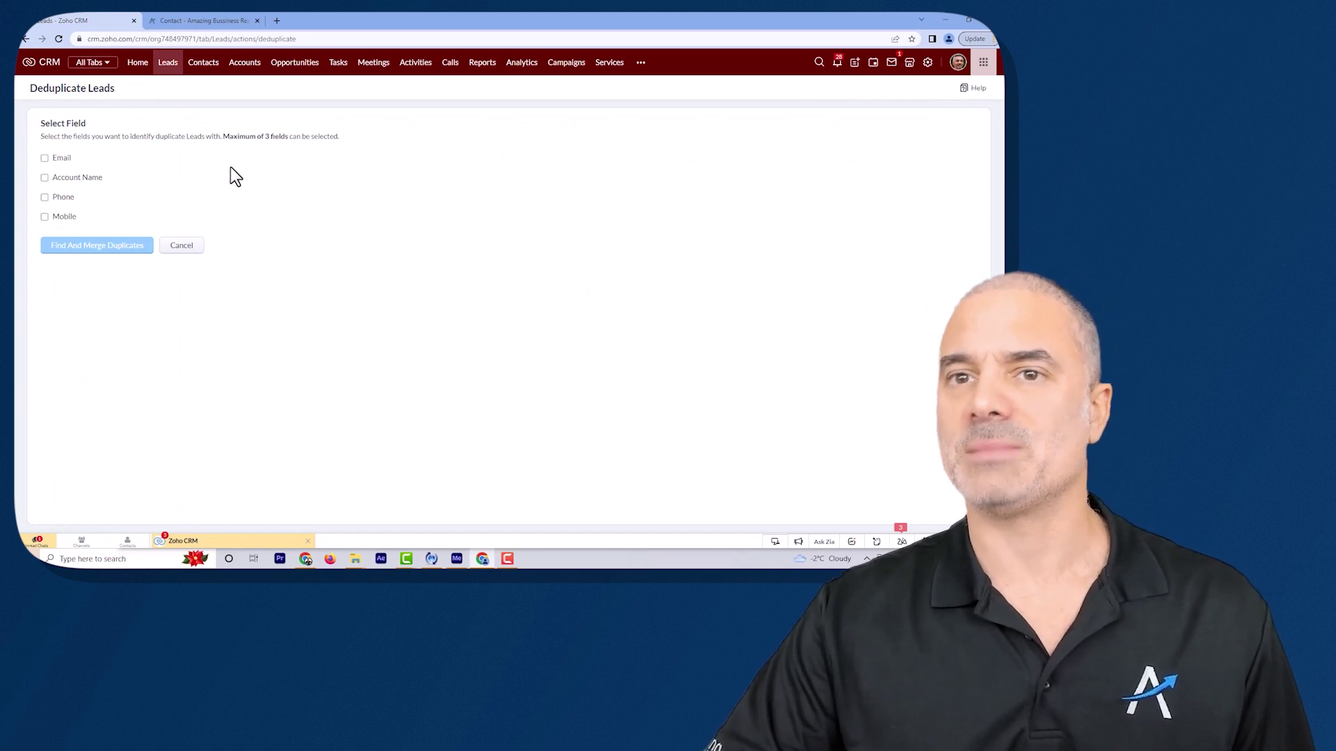
pyautogui.moveTo(148, 137); pyautogui.dragTo(109, 137)
pyautogui.moveTo(212, 137); pyautogui.dragTo(301, 137)
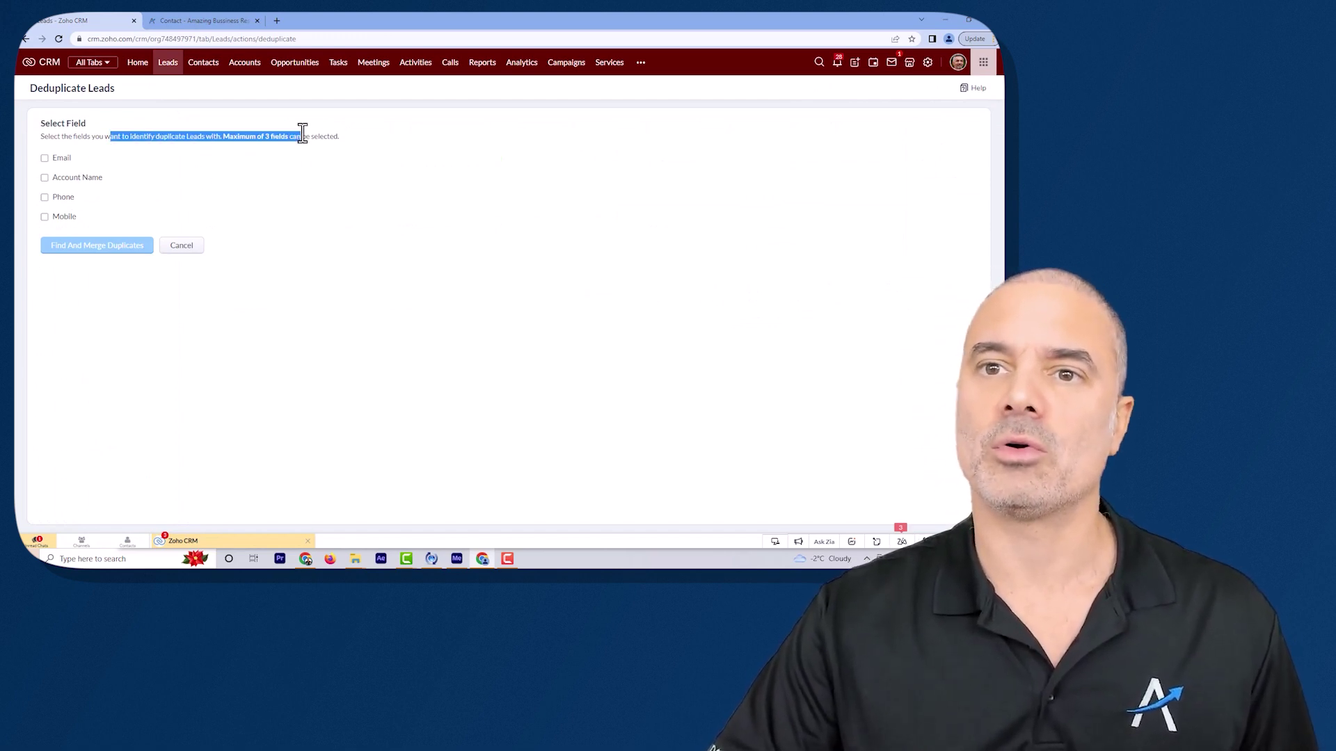
pyautogui.click(59, 159)
pyautogui.click(61, 197)
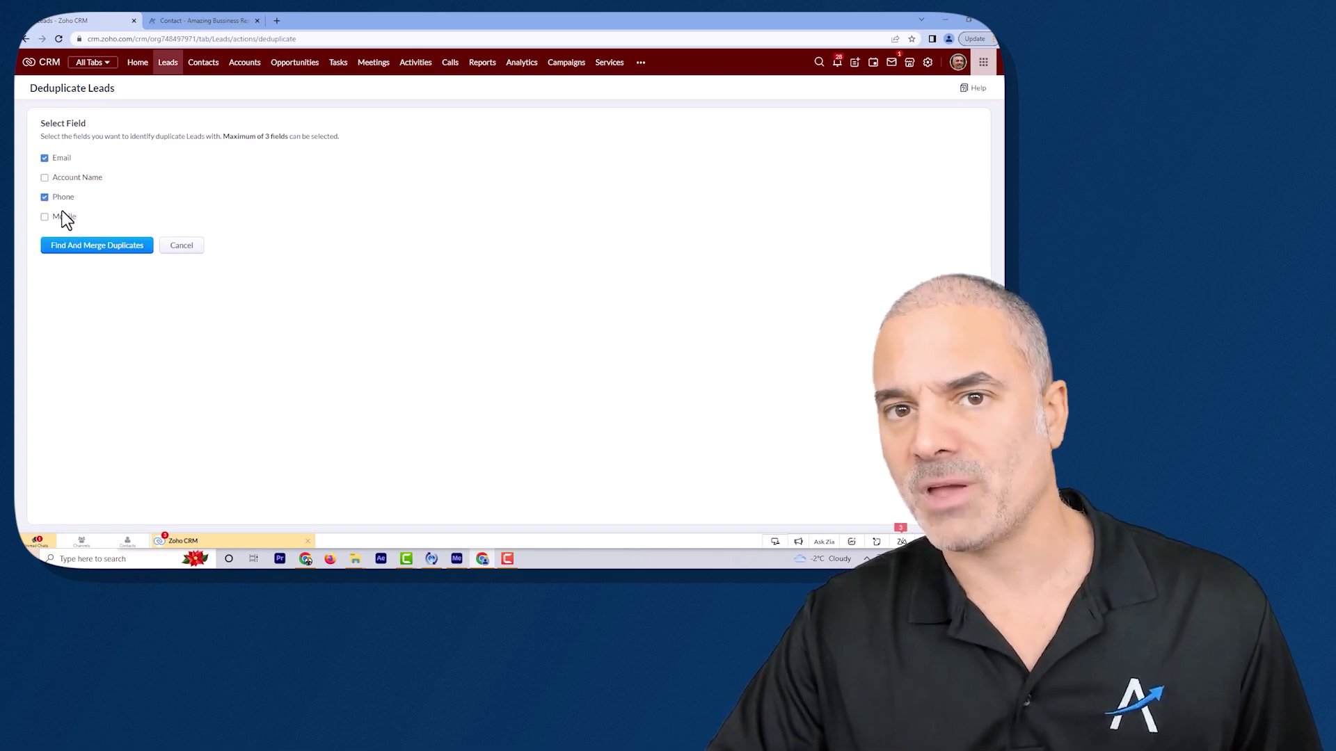
pyautogui.click(61, 216)
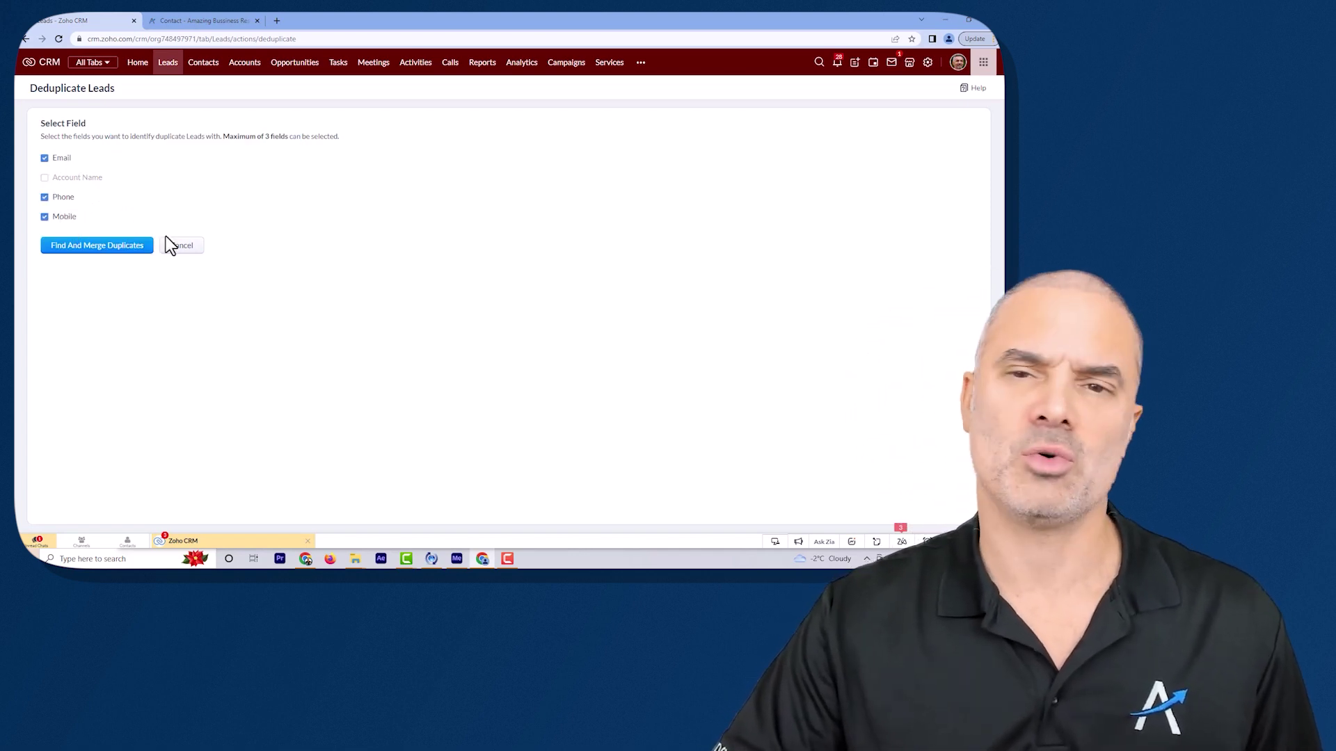
# - Run Find and Merge Duplicates for leads and open the duplicate conflicts via Resolve Now
pyautogui.click(131, 249)
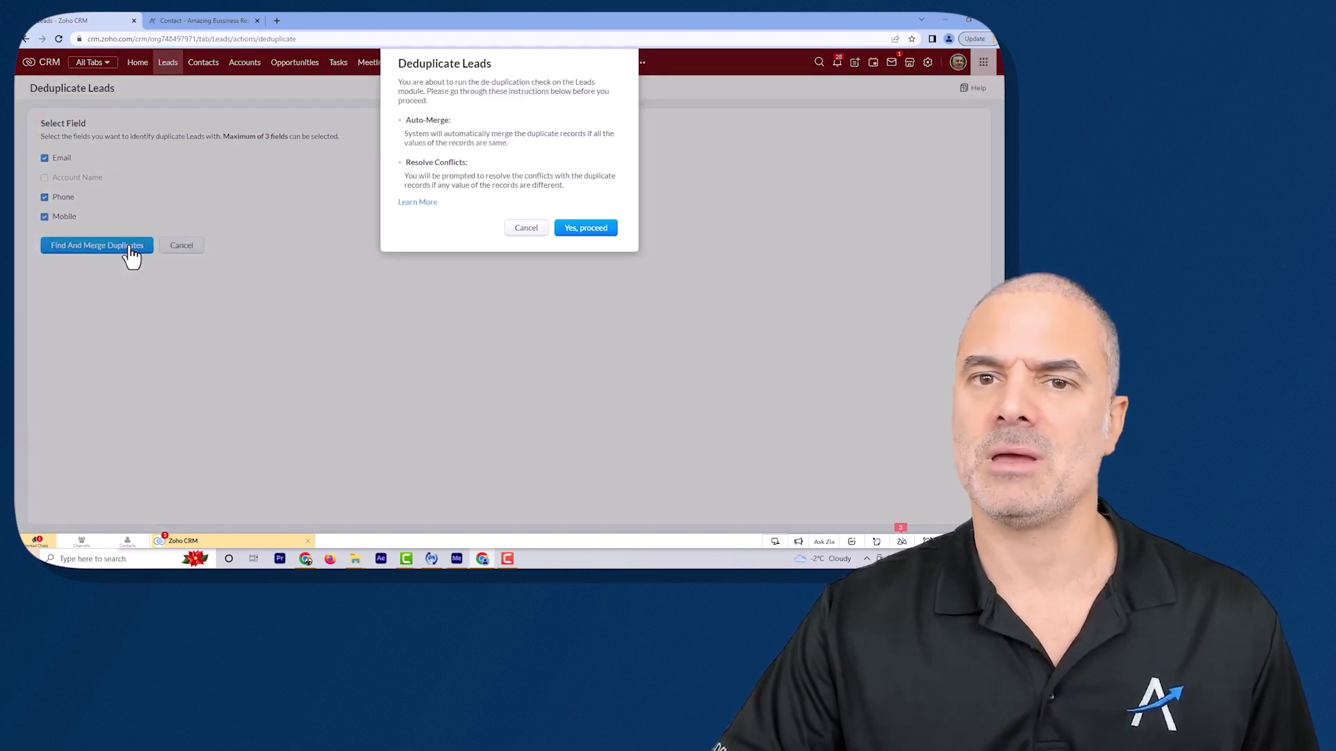
pyautogui.click(586, 228)
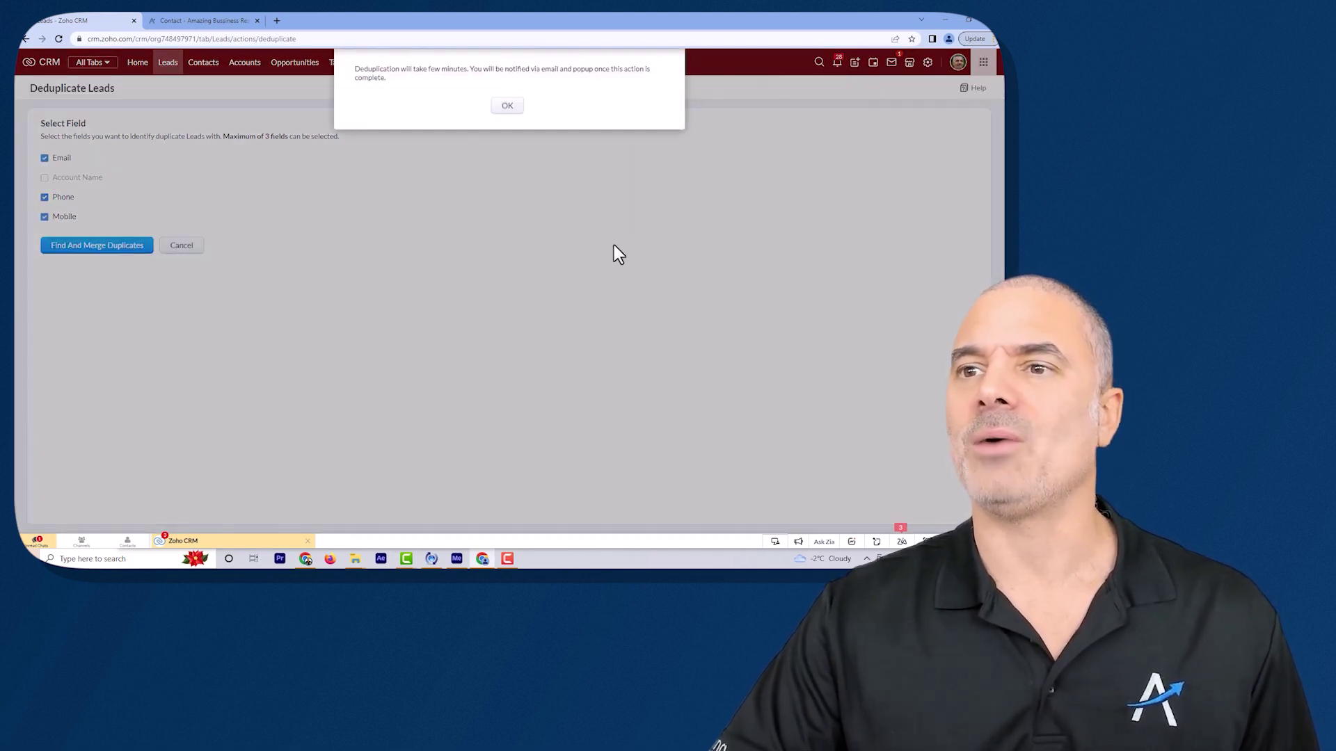
pyautogui.click(507, 107)
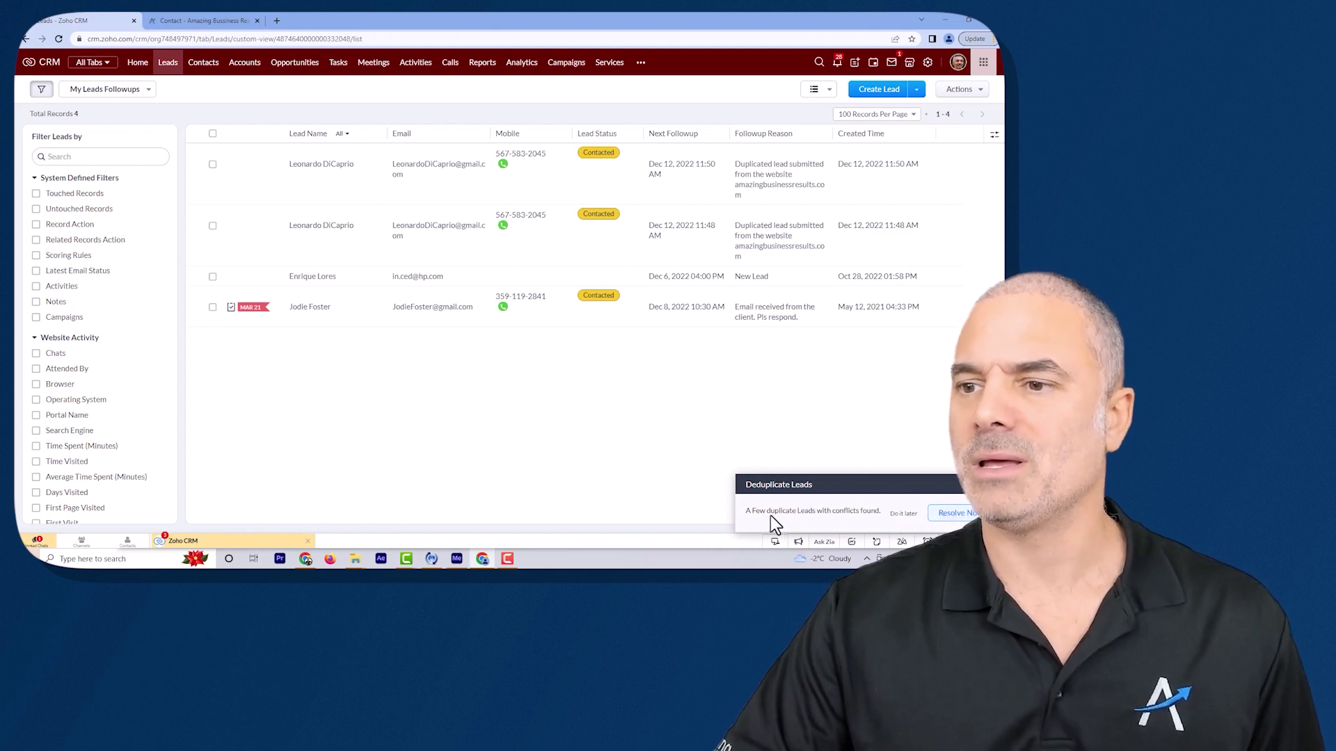
pyautogui.moveTo(759, 511); pyautogui.dragTo(862, 511)
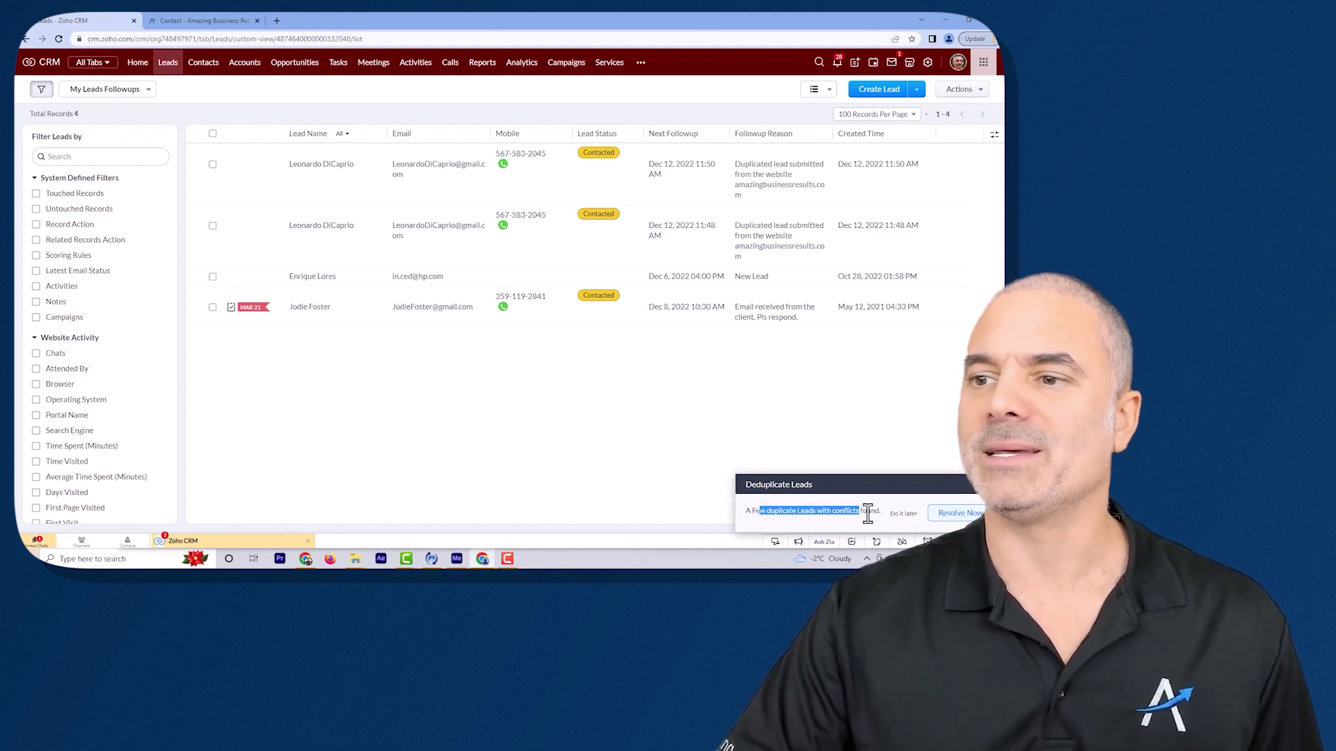
pyautogui.click(865, 511)
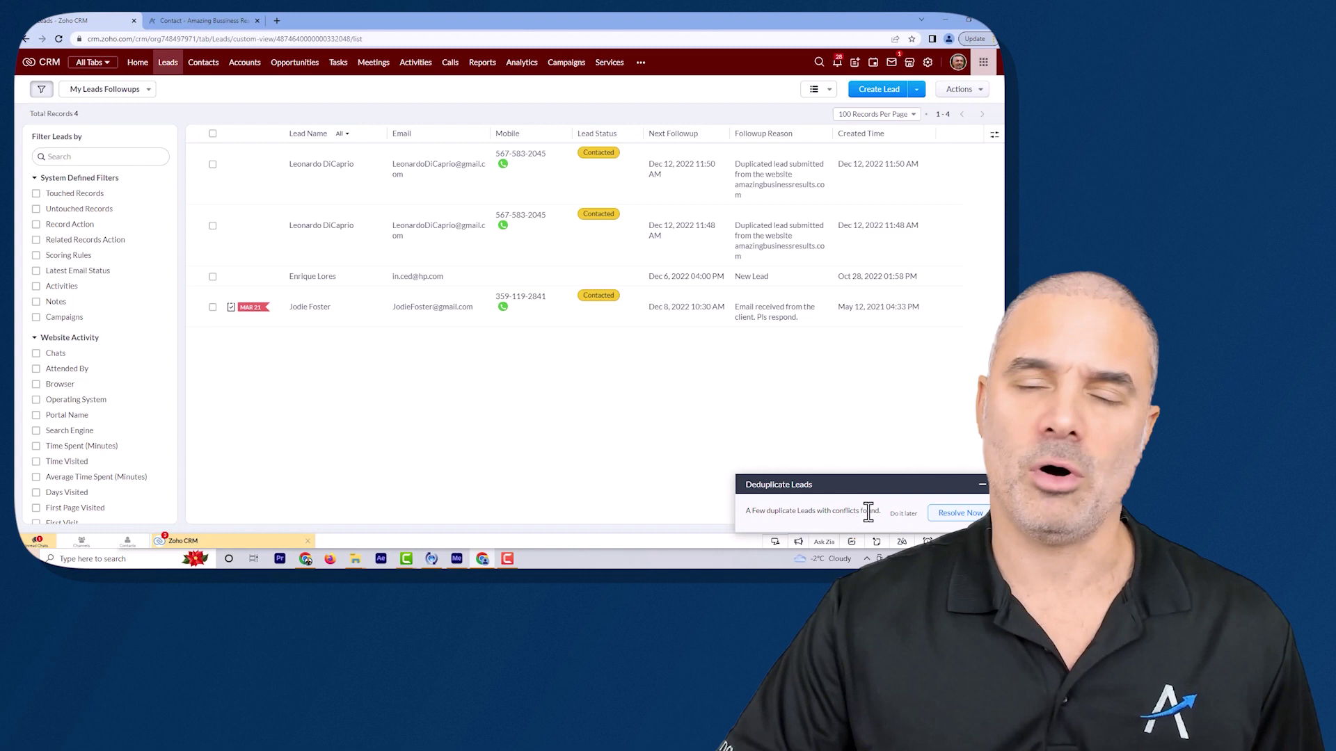
pyautogui.click(960, 513)
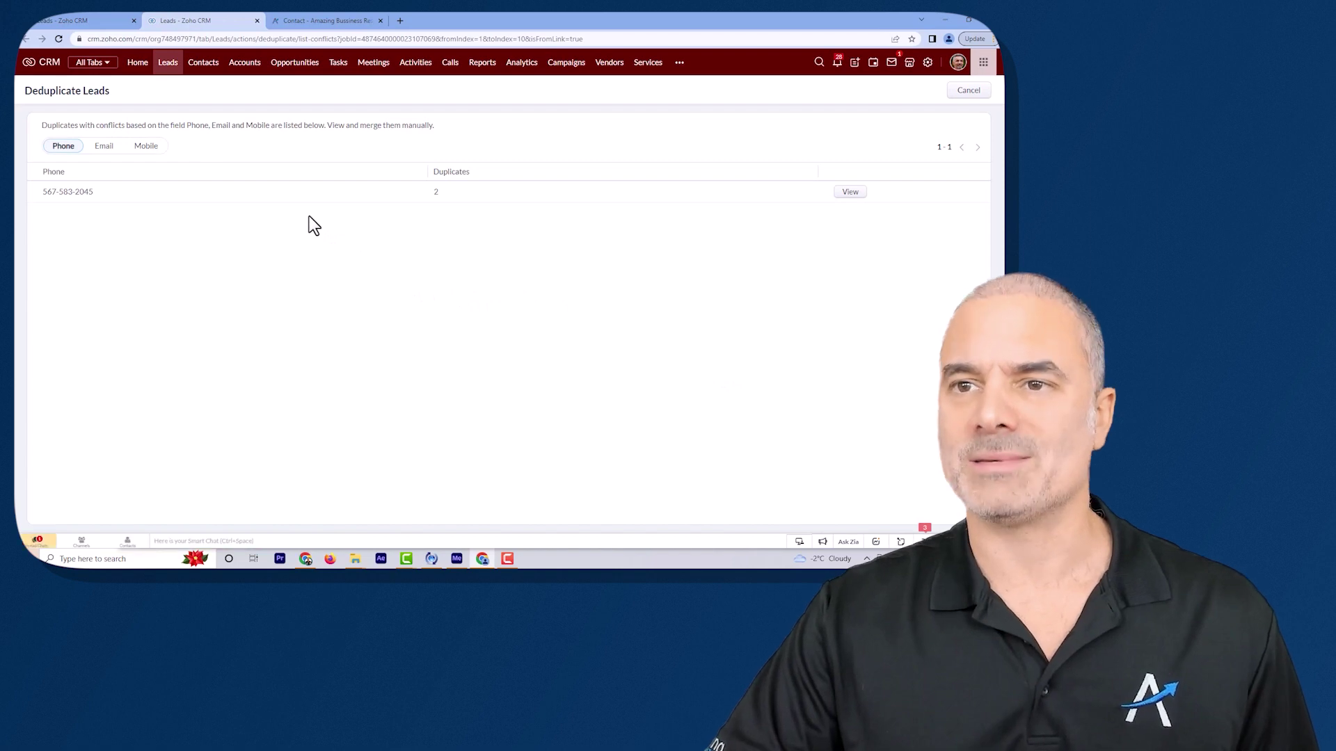
# - Review the duplicate lead conflicts matched by Phone, Email and Mobile
pyautogui.tripleClick(60, 191)
pyautogui.click(550, 250)
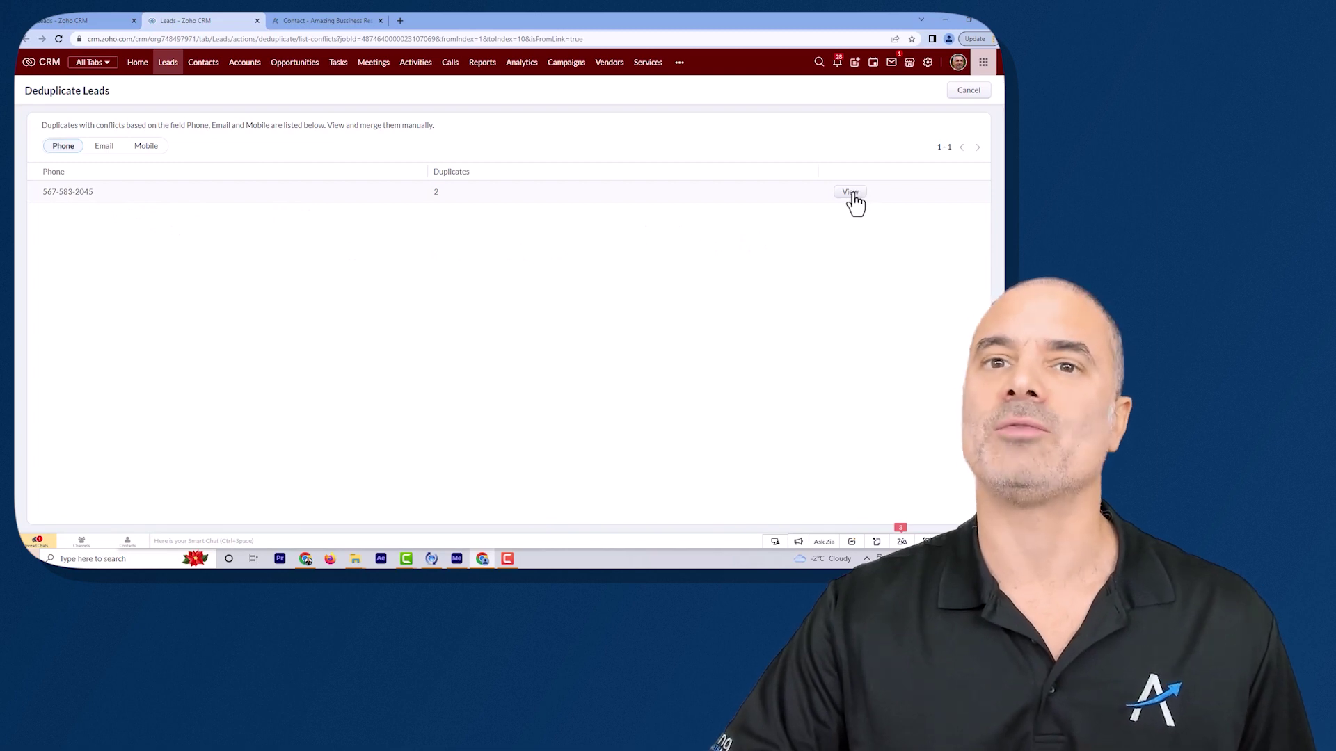
pyautogui.click(105, 148)
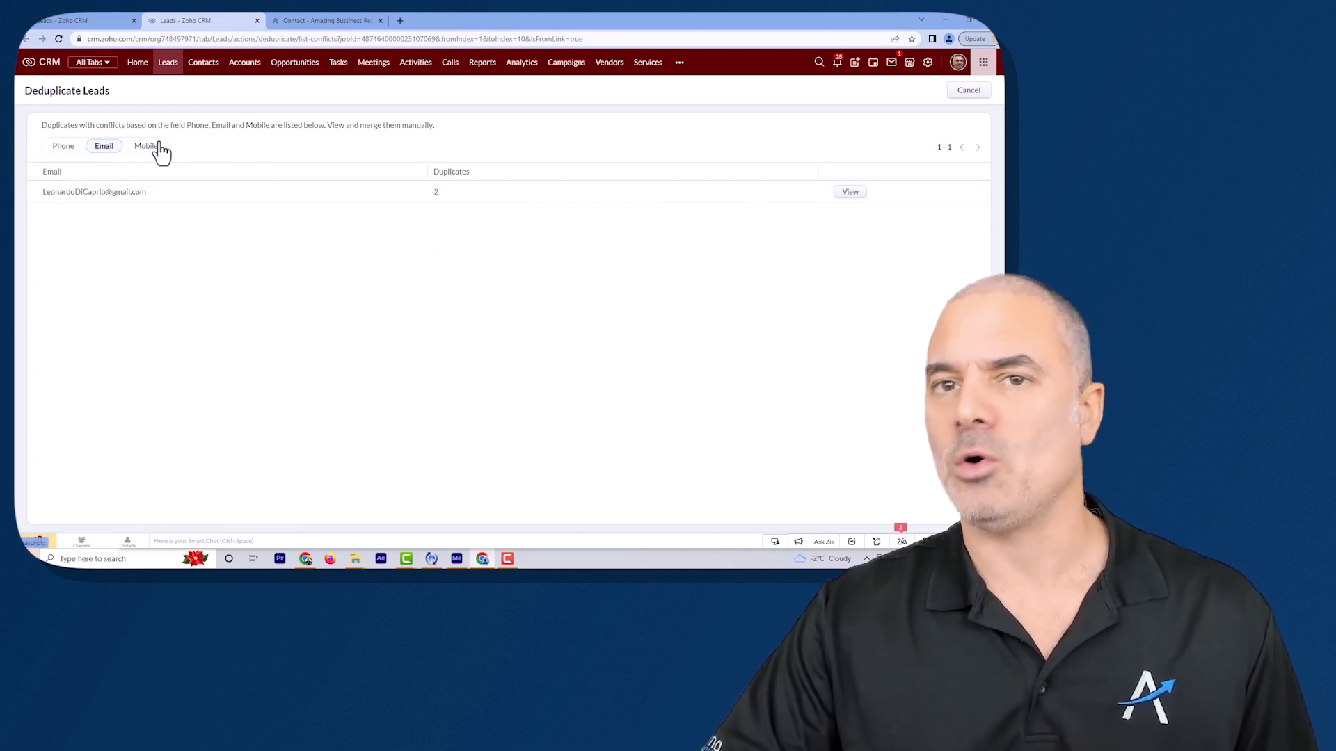
pyautogui.click(153, 146)
pyautogui.click(98, 148)
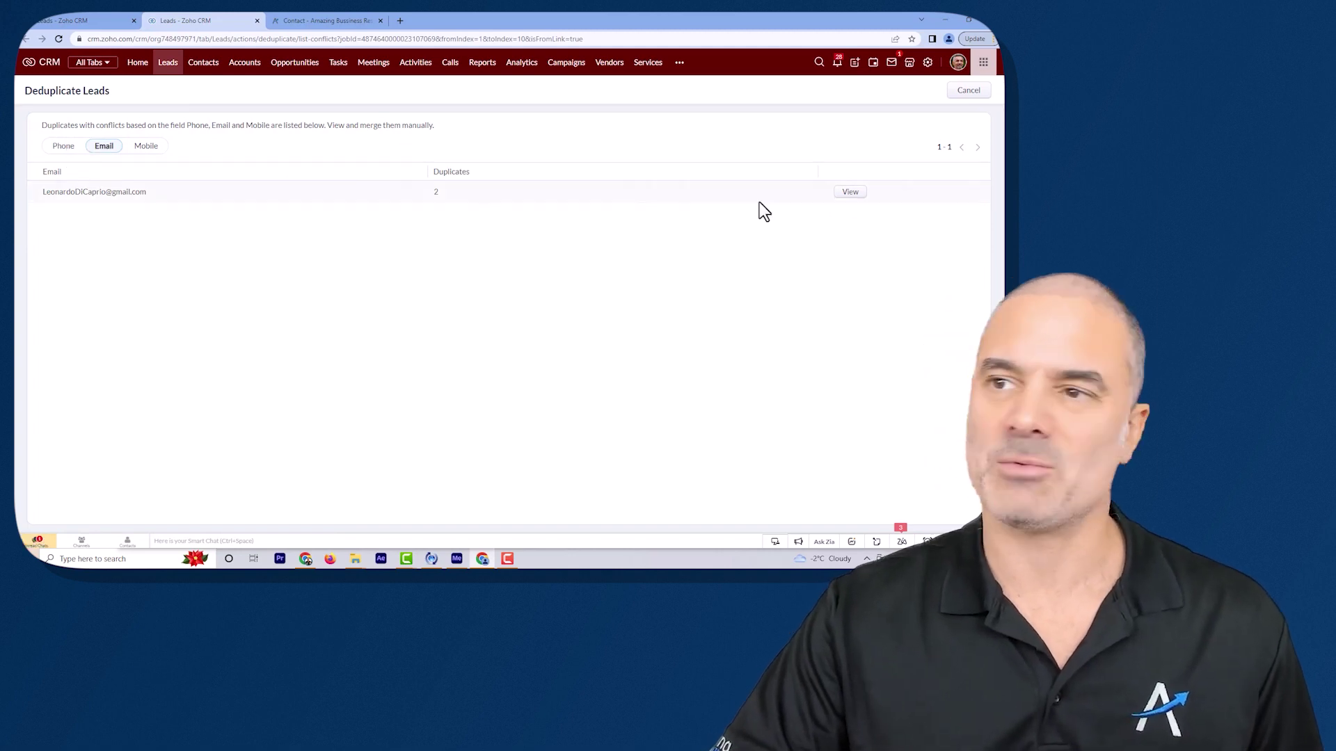
# - Compare the two duplicate leads and merge them into the master record
pyautogui.click(850, 193)
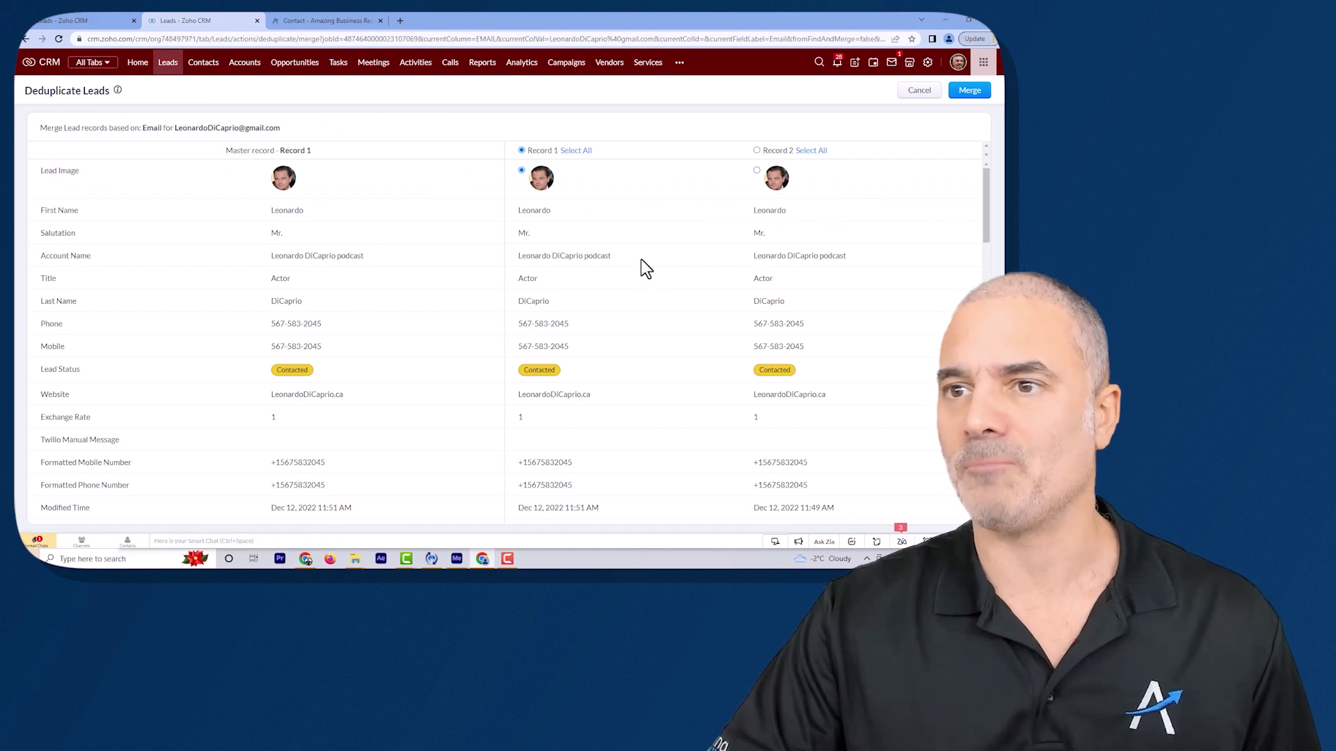
pyautogui.scroll(-4, 650, 265)
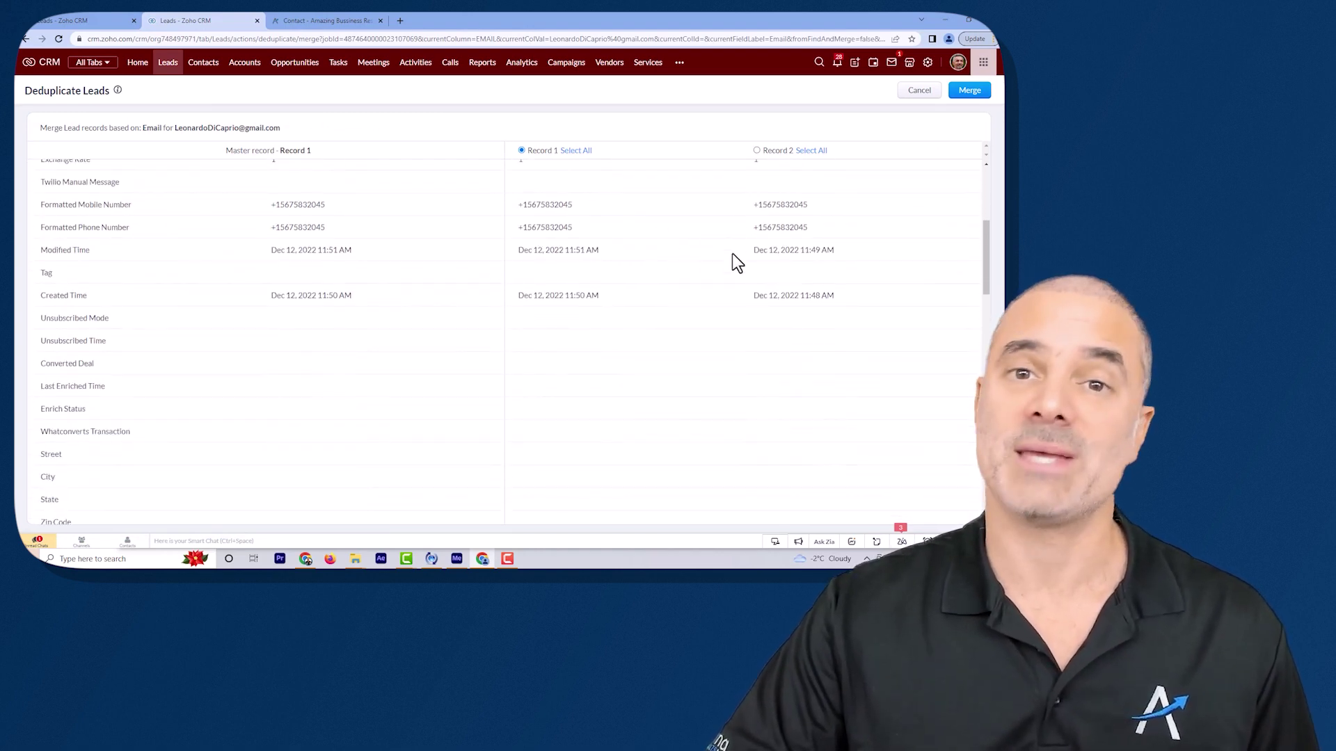
pyautogui.click(969, 93)
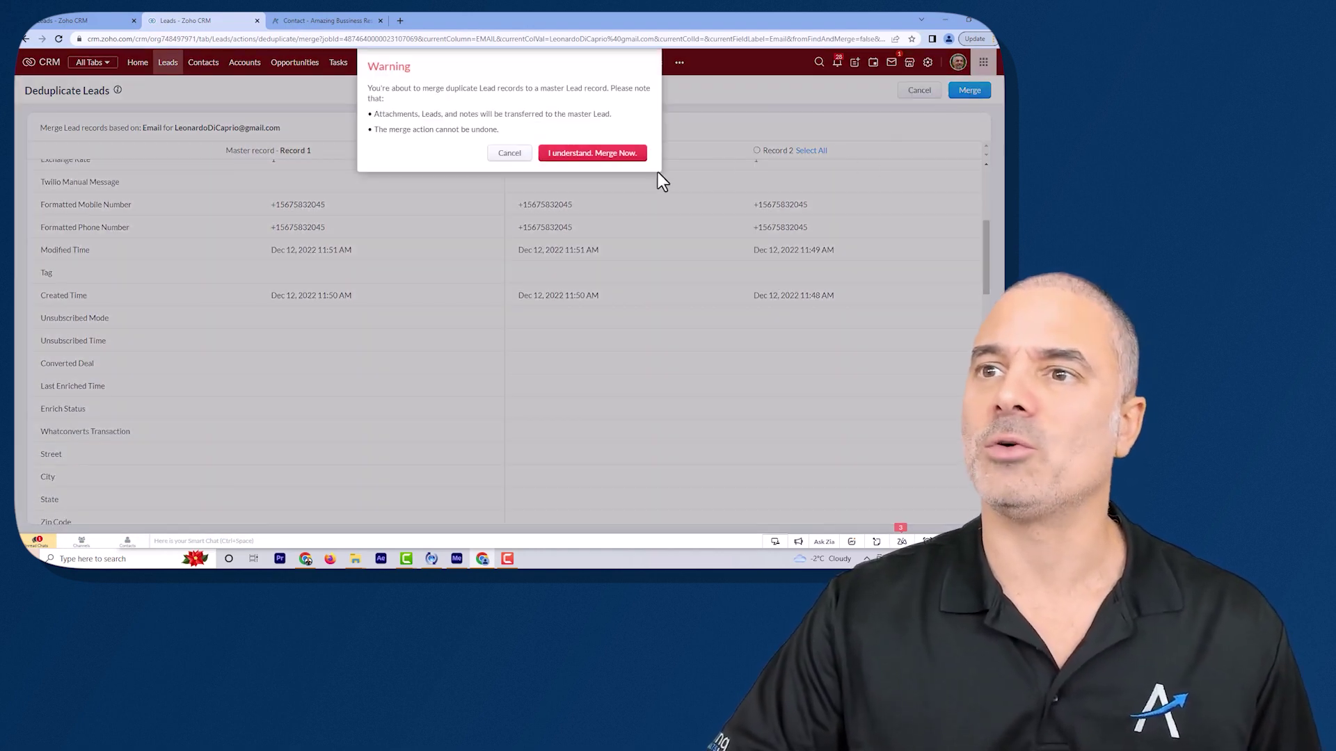
pyautogui.click(616, 155)
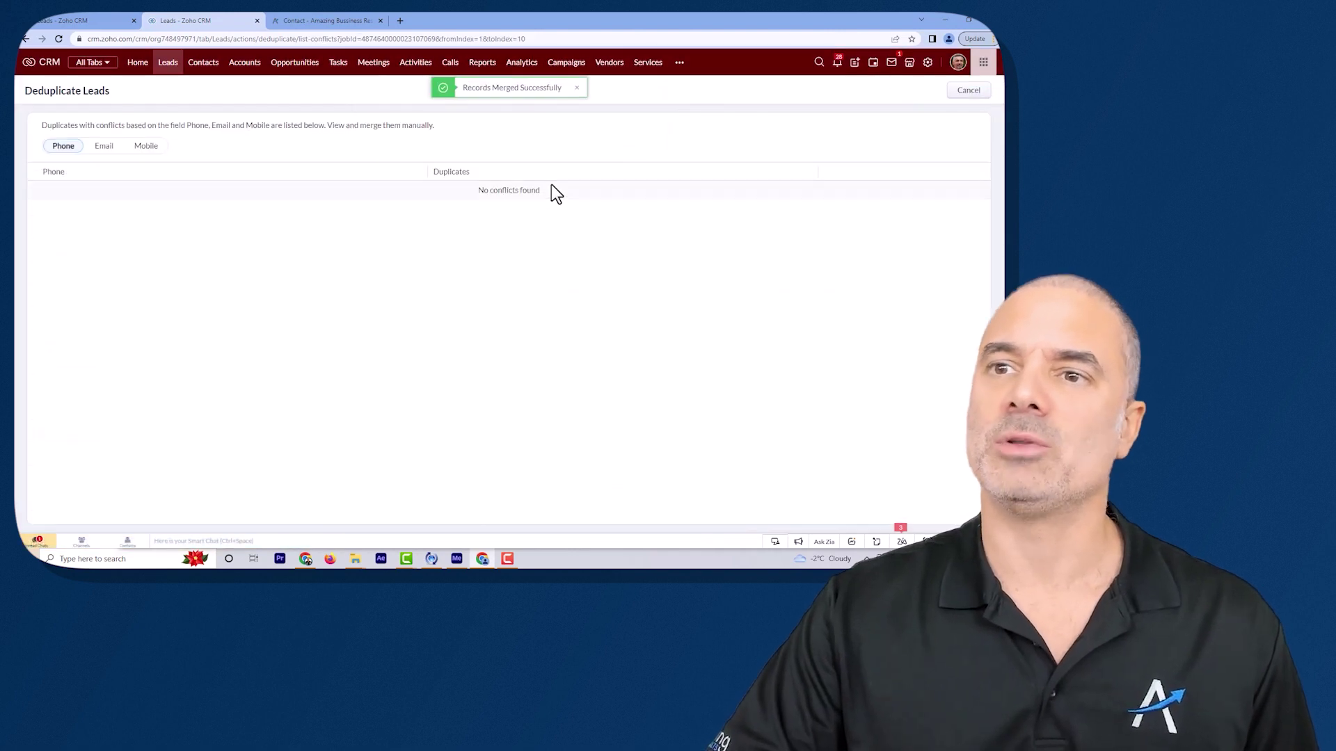
# - Verify the Phone, Email and Mobile lists each report no conflicts found
pyautogui.moveTo(476, 191); pyautogui.dragTo(510, 192)
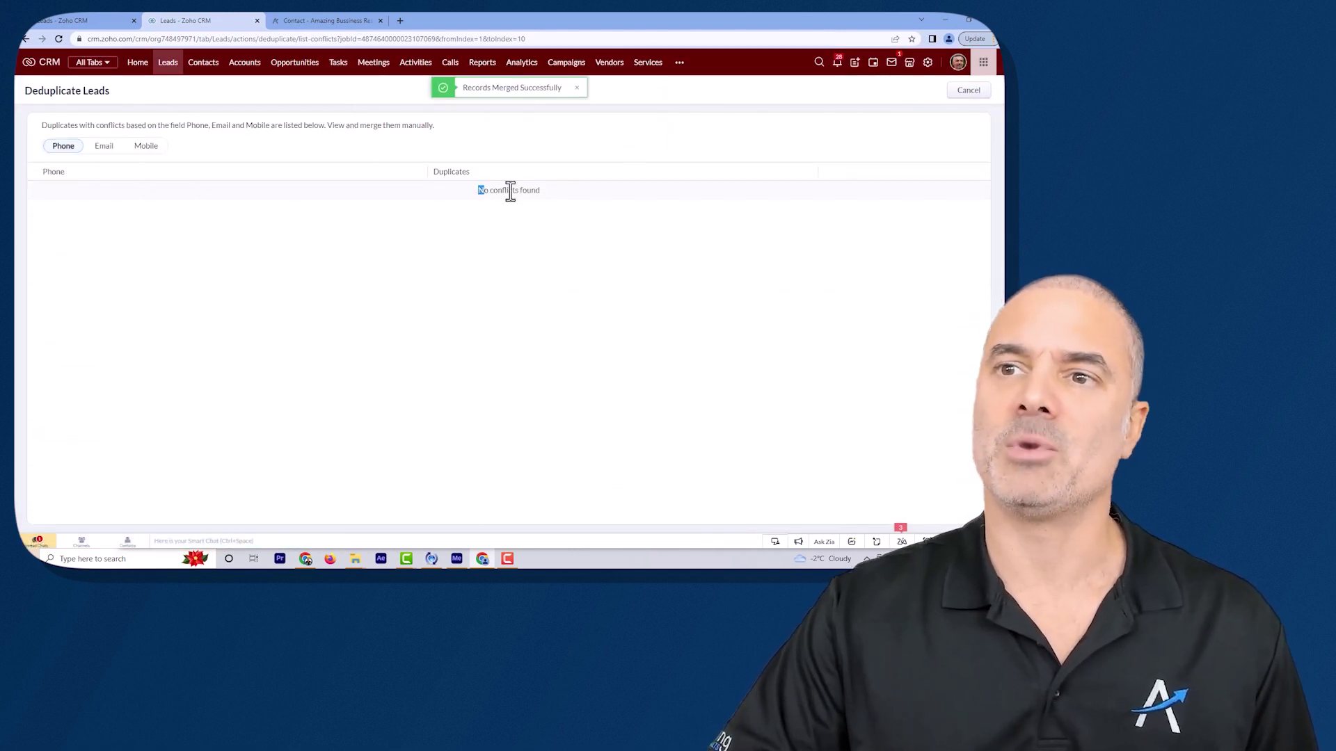
pyautogui.click(104, 148)
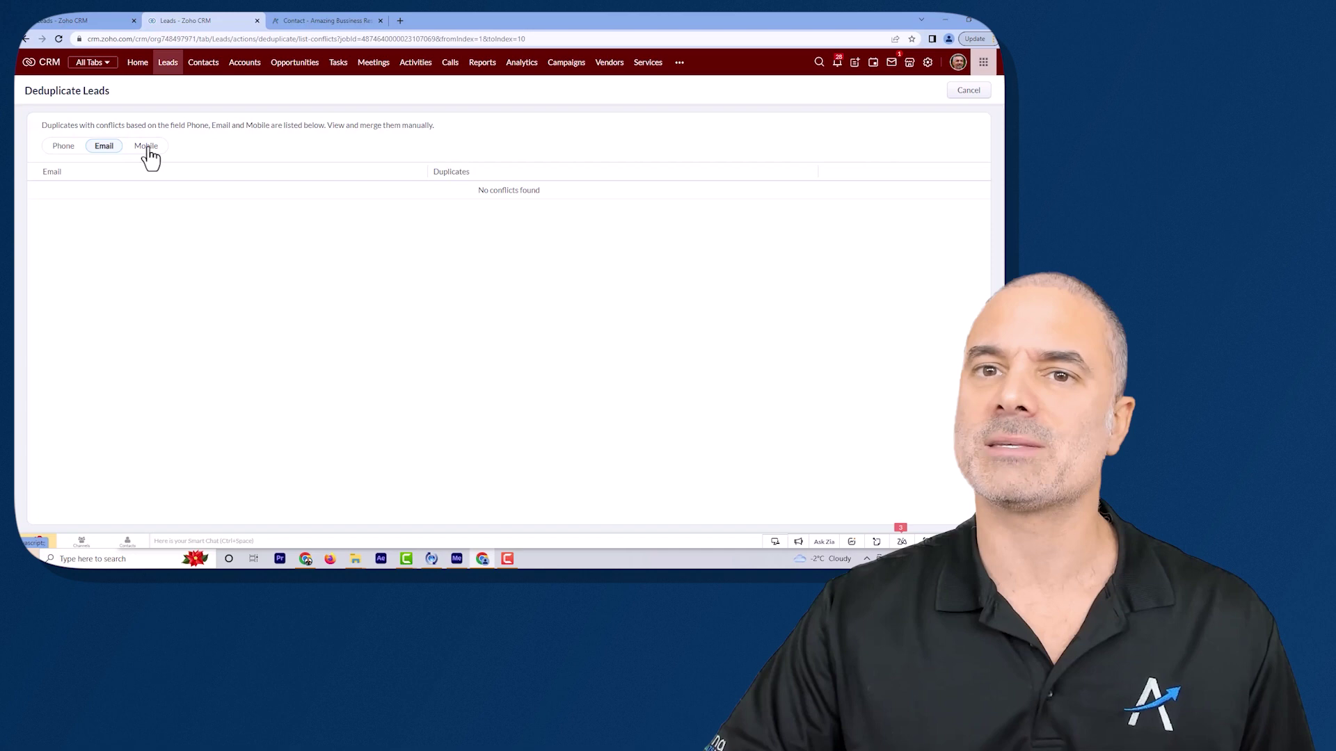
pyautogui.click(155, 148)
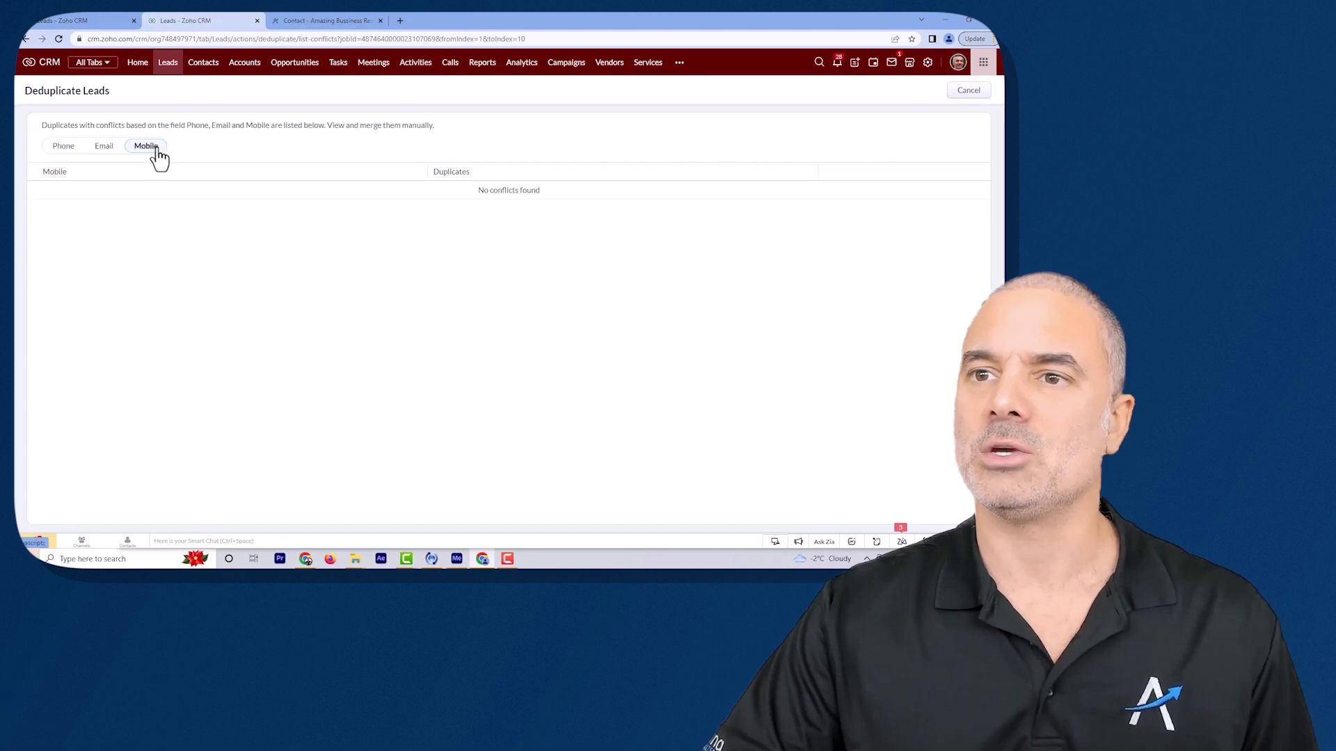
# - Return to the Leads list from the top navigation bar
pyautogui.click(171, 64)
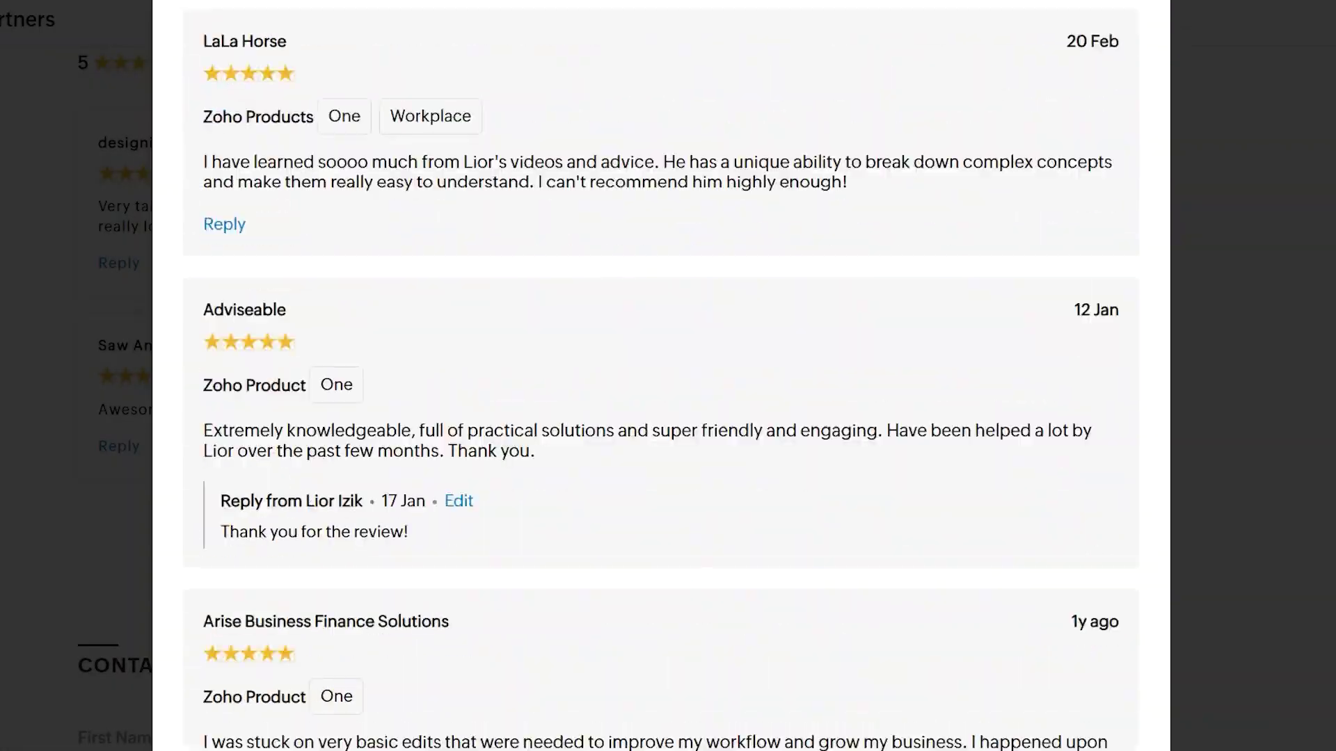
pyautogui.scroll(-20, 661, 376)
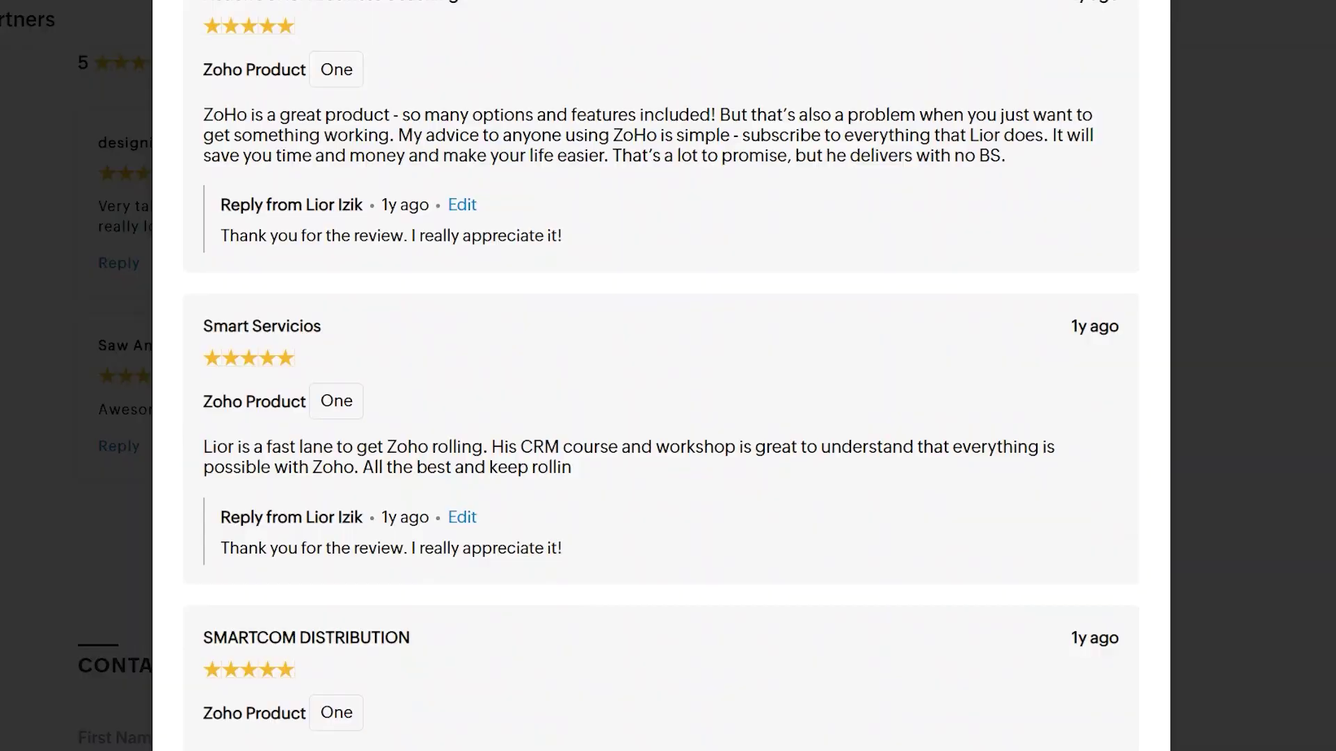